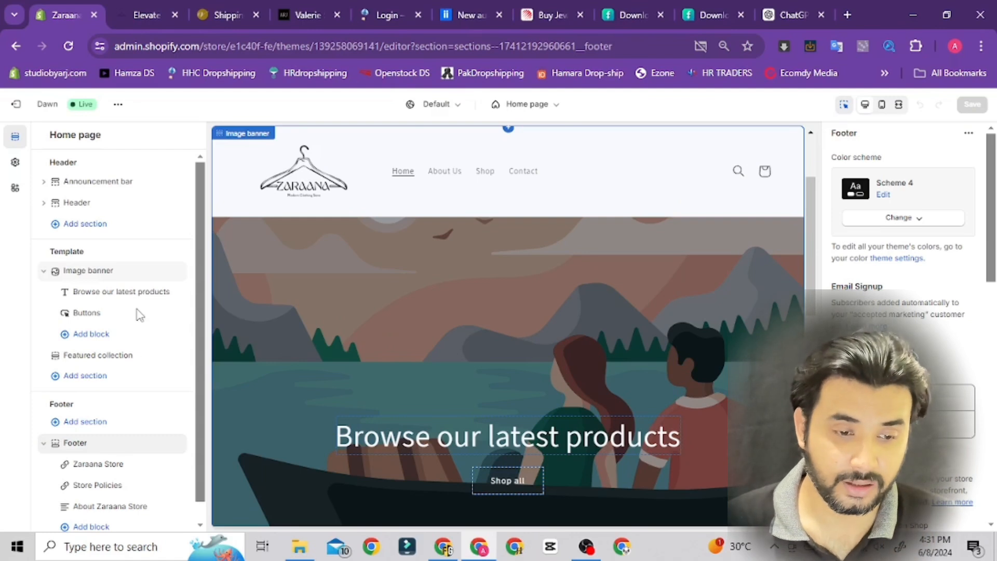
# Step: Open the Image banner section's settings and browse the section types that can be added to the home page template
pyautogui.moveTo(201, 232); pyautogui.dragTo(201, 252)
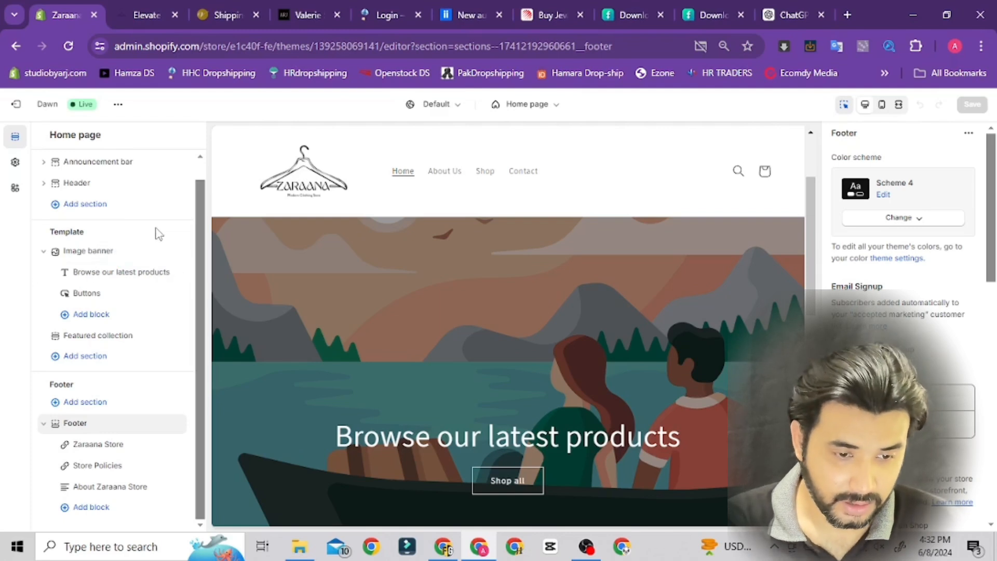
pyautogui.click(88, 252)
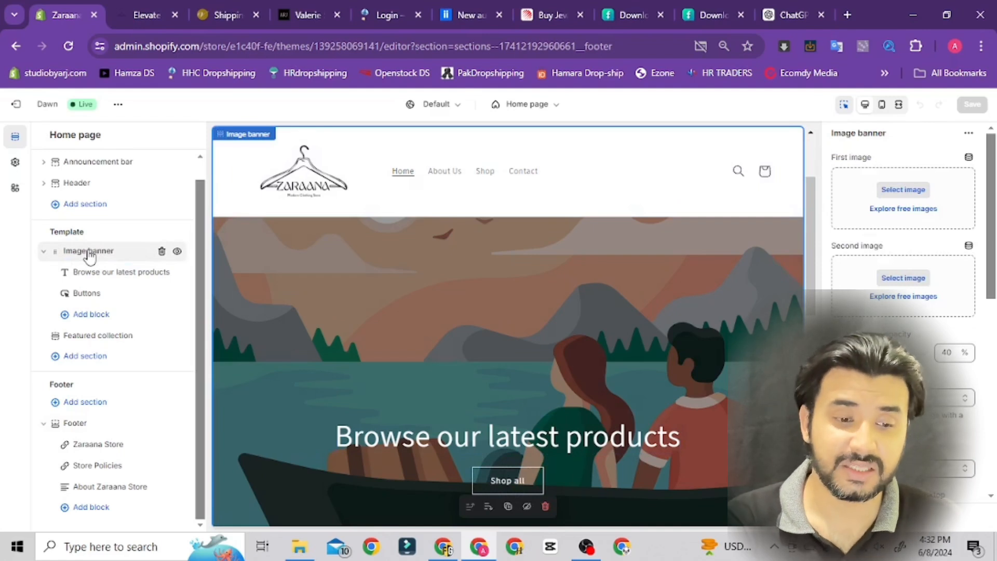
pyautogui.click(83, 358)
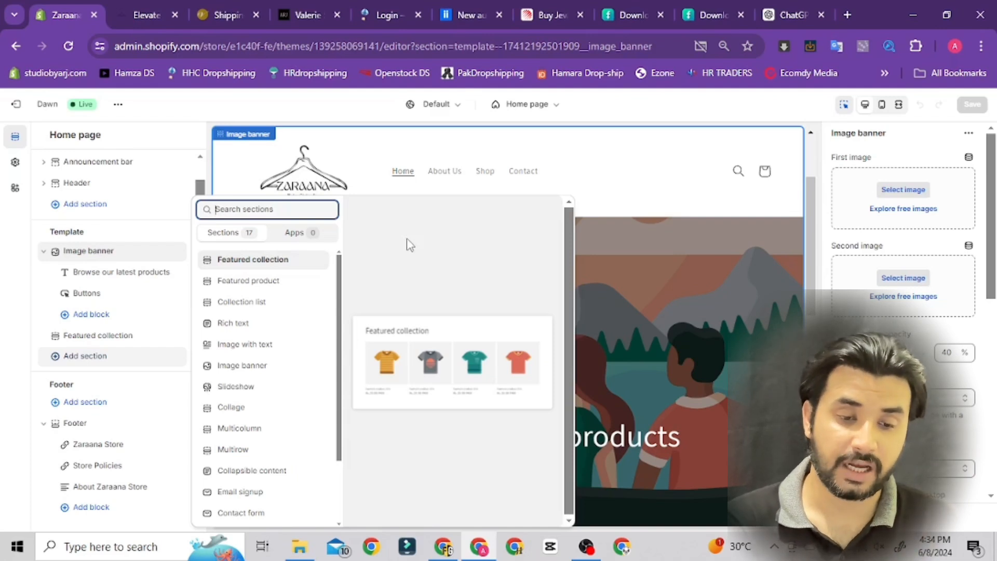
pyautogui.click(309, 233)
pyautogui.click(244, 234)
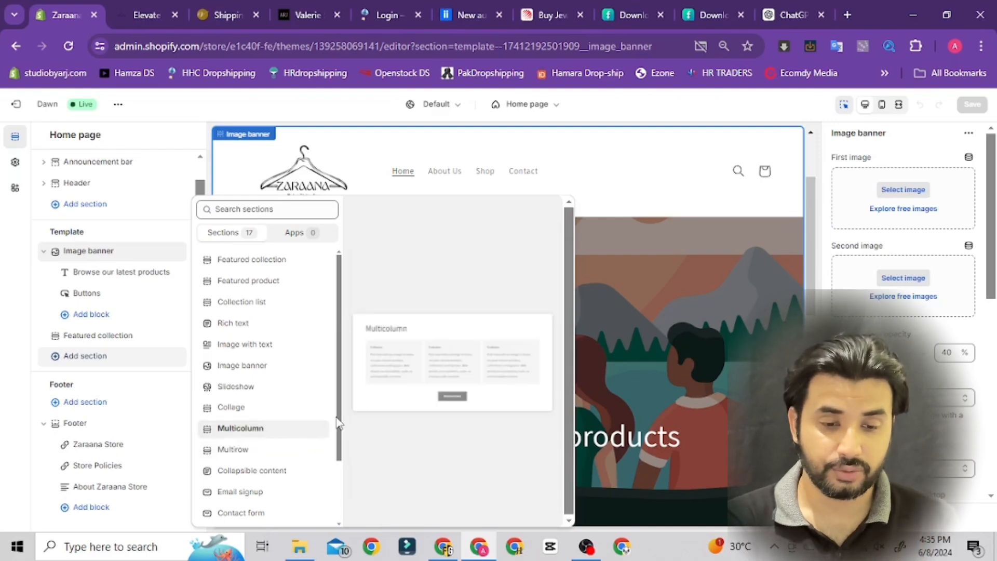
pyautogui.moveTo(338, 419); pyautogui.dragTo(331, 456)
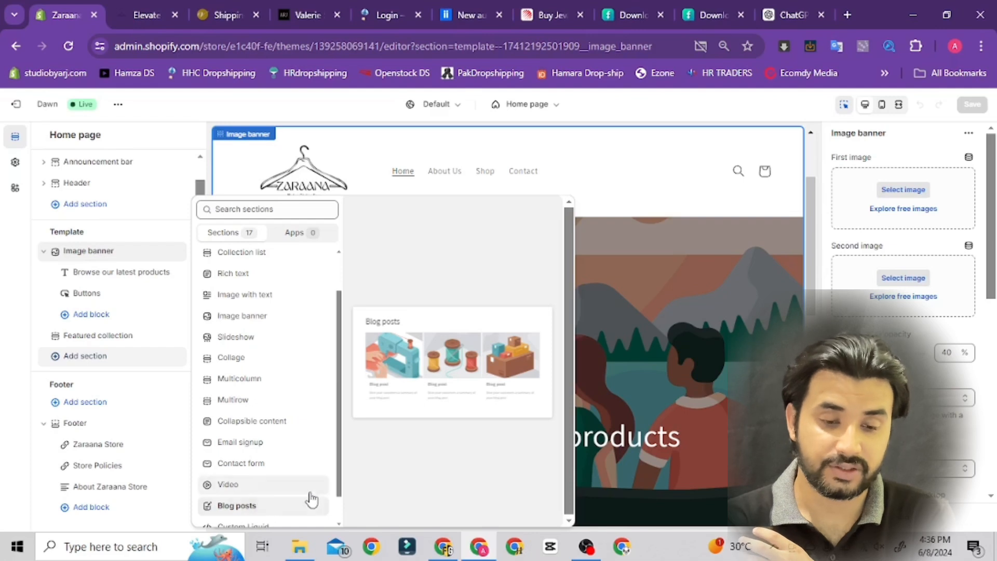
pyautogui.scroll(-1, 335, 490)
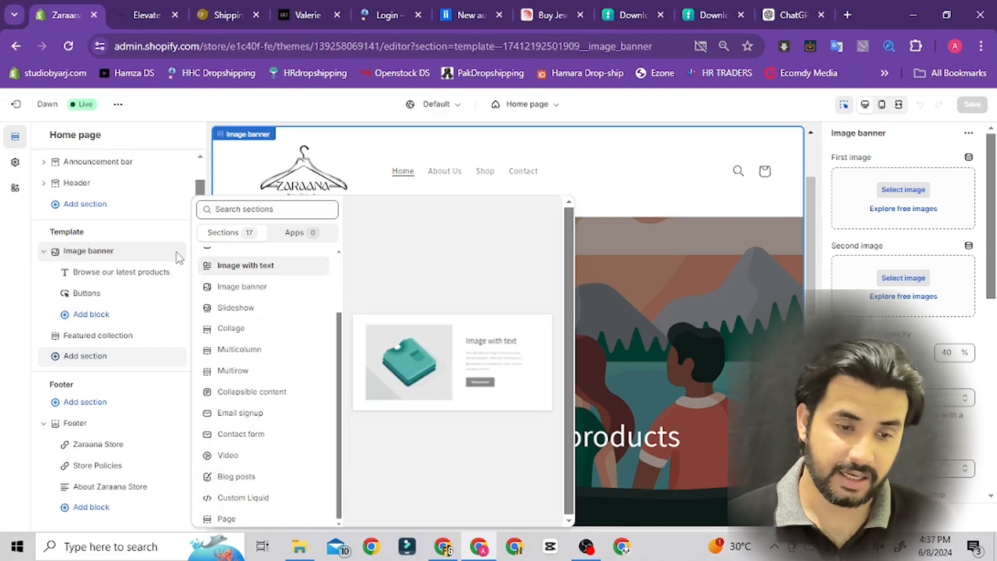
pyautogui.click(95, 256)
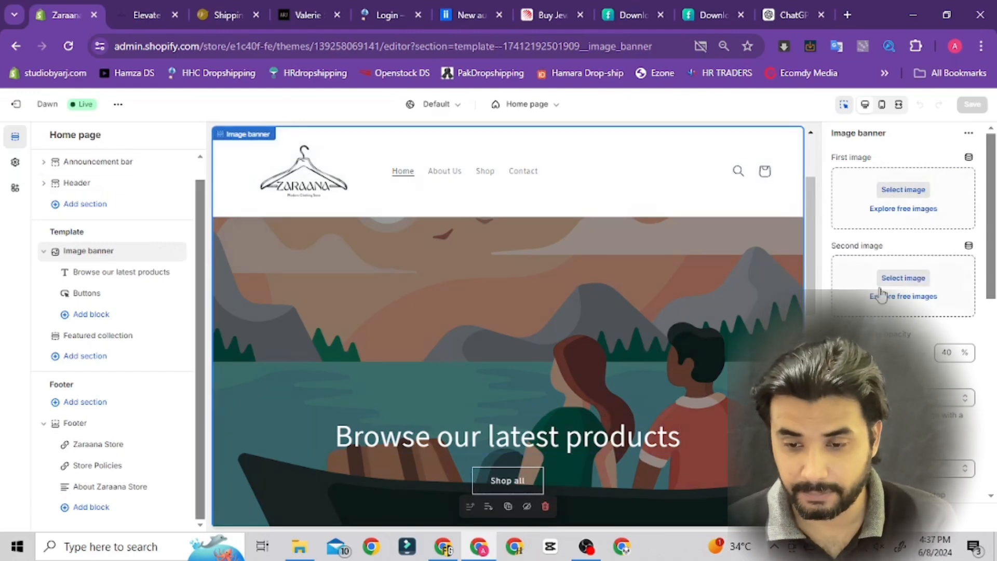
# Step: View the current image banner in the preview and on the live zaraana.com home page
pyautogui.moveTo(813, 267); pyautogui.dragTo(817, 245)
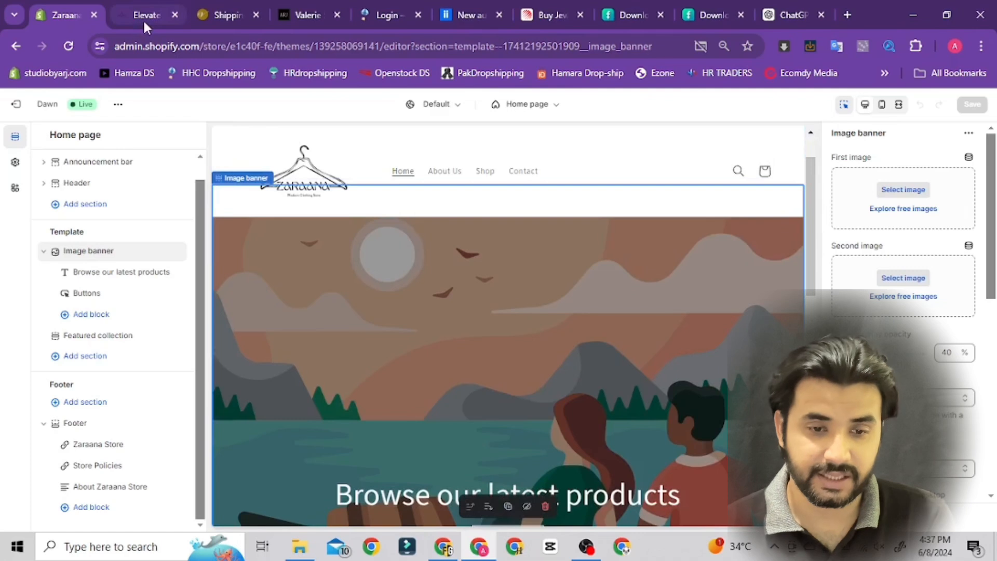
pyautogui.click(144, 21)
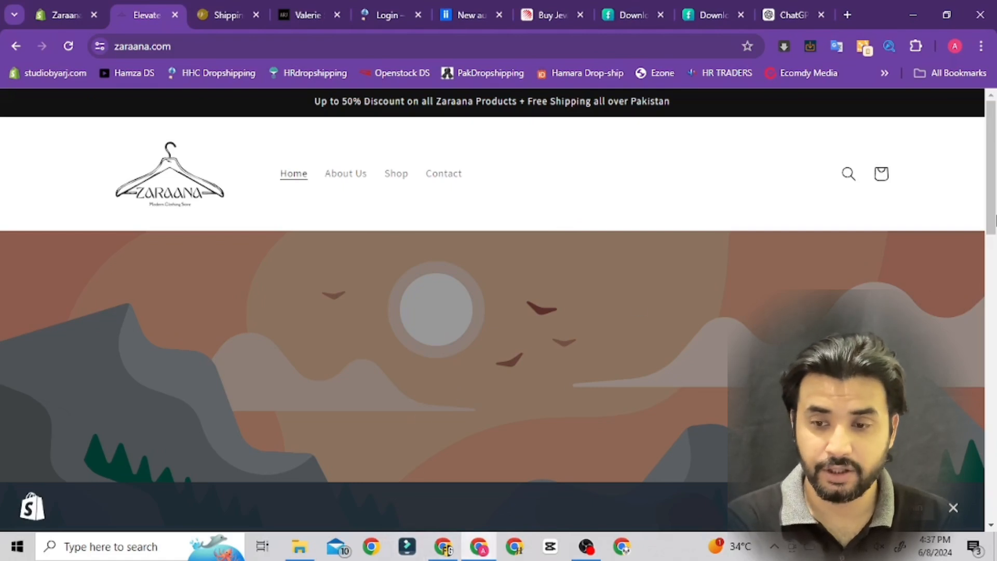
pyautogui.moveTo(994, 194); pyautogui.dragTo(995, 229)
pyautogui.scroll(-5, 992, 229)
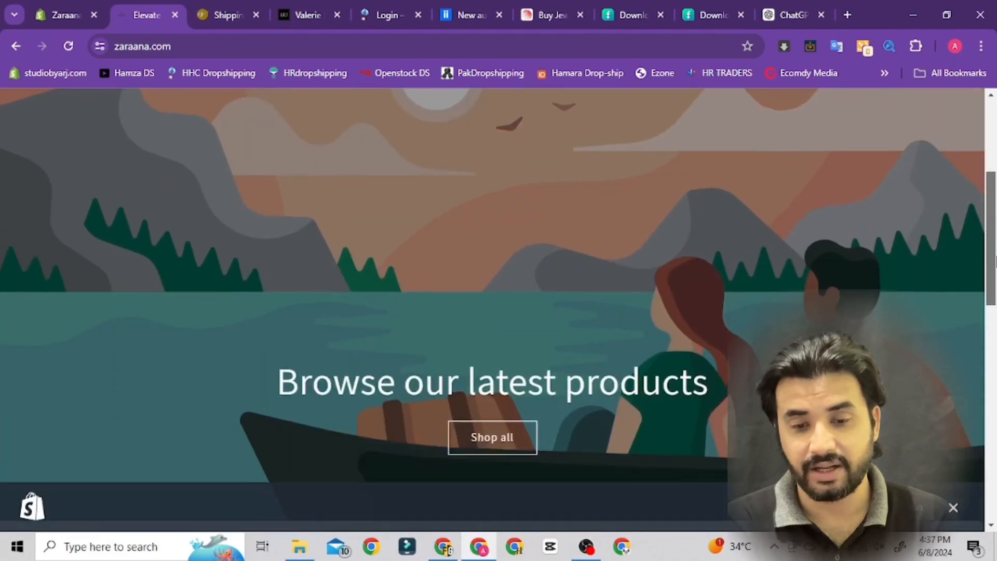
pyautogui.scroll(1, 992, 231)
pyautogui.scroll(5, 995, 232)
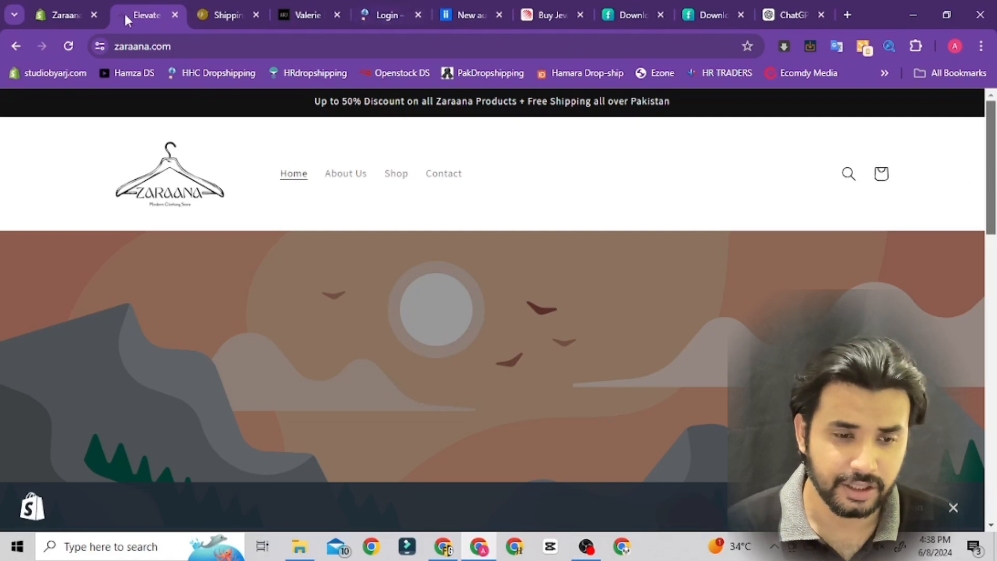
# Step: Back in the Shopify theme editor, set the image banner's height to Small and save the theme
pyautogui.click(58, 12)
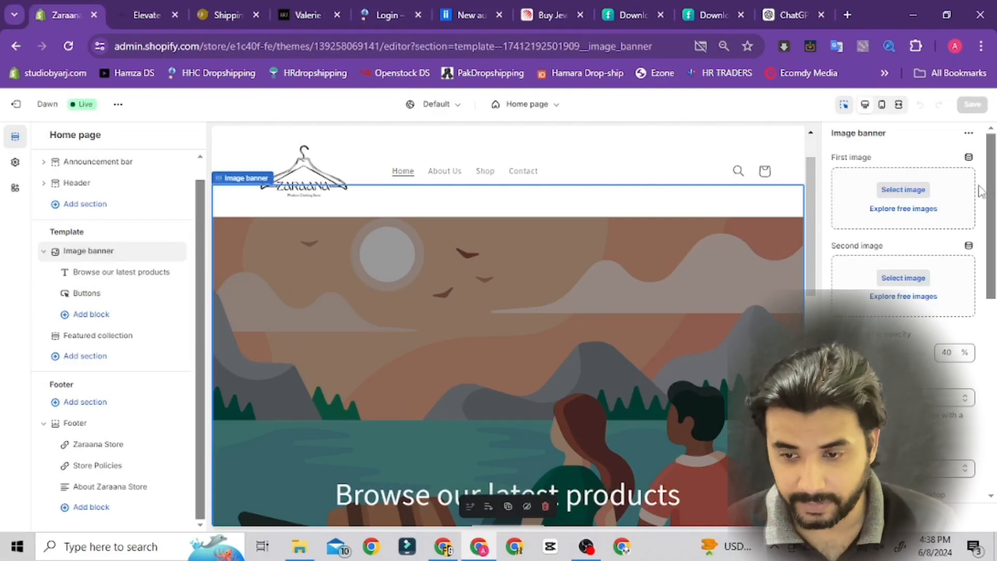
pyautogui.moveTo(992, 192); pyautogui.dragTo(995, 244)
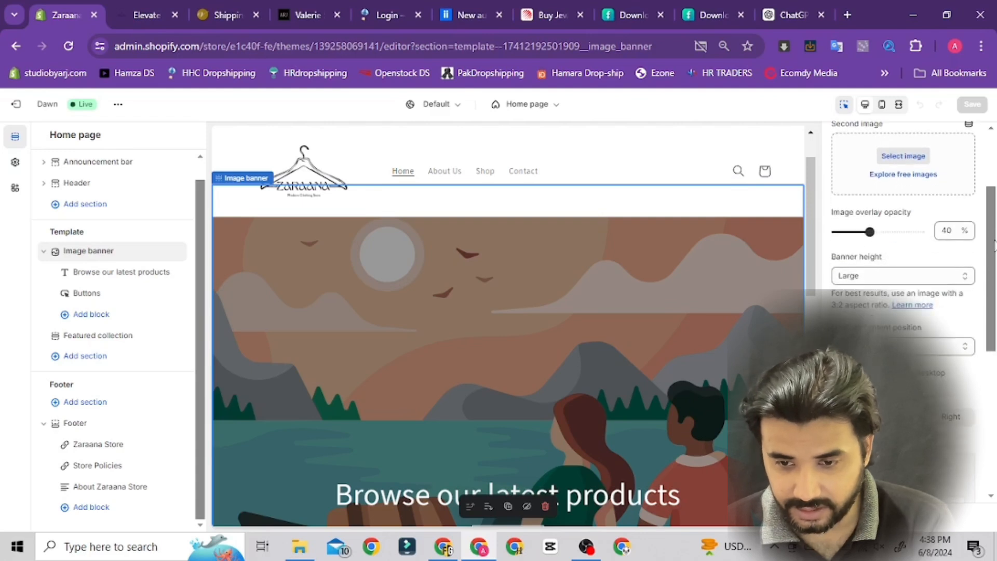
pyautogui.click(897, 280)
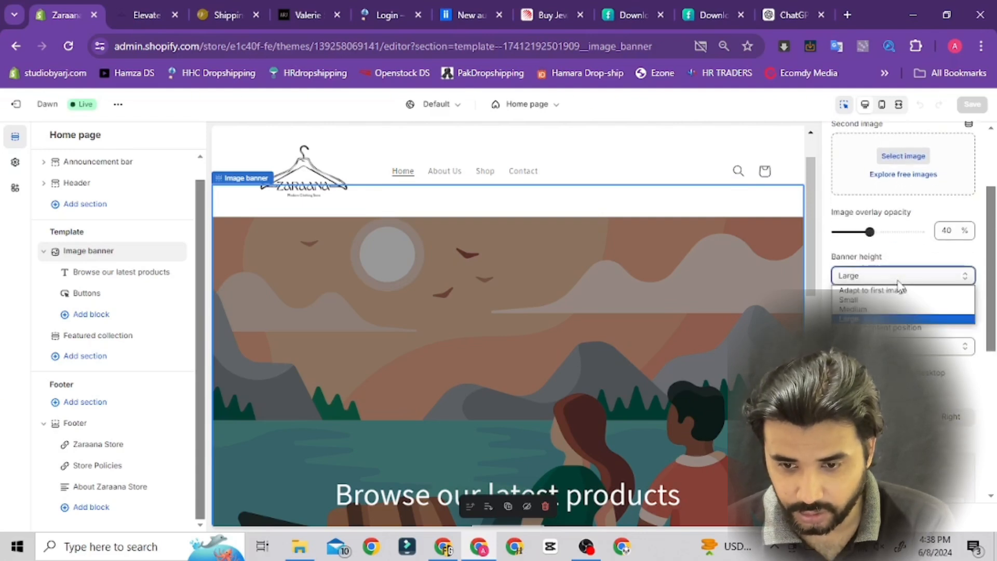
pyautogui.click(880, 301)
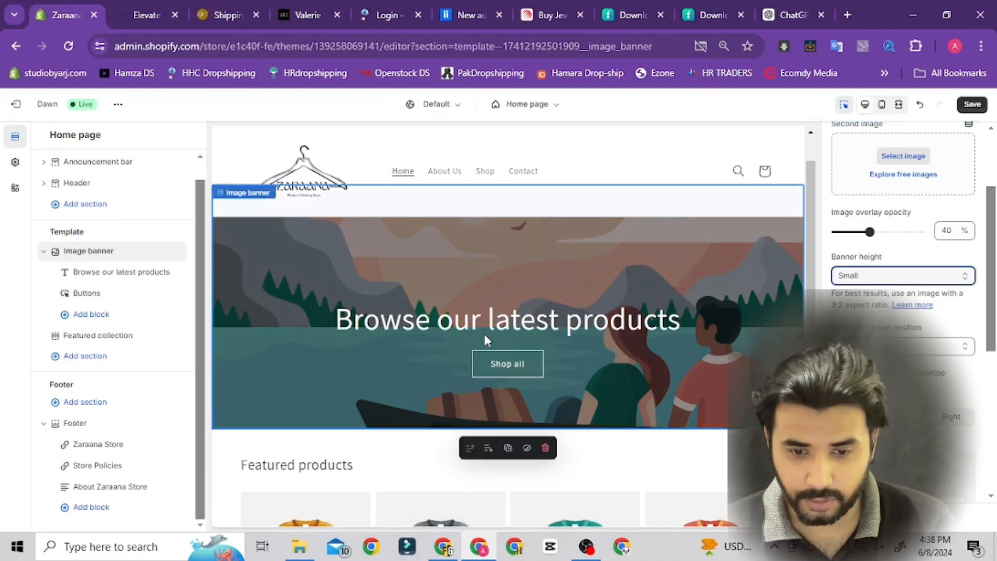
pyautogui.click(985, 108)
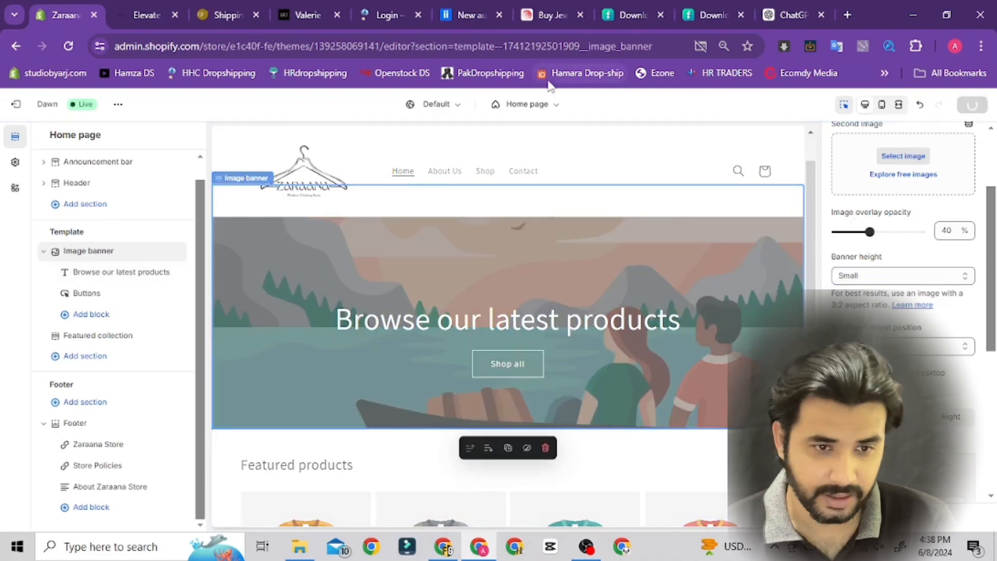
# Step: Reload the live zaraana.com home page to check the banner height, and return to the theme editor
pyautogui.click(148, 17)
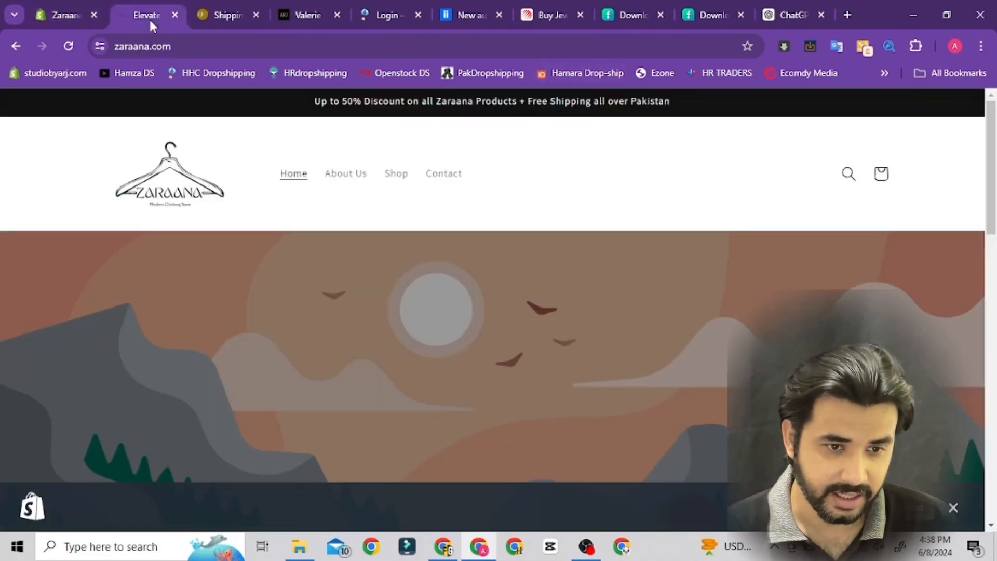
pyautogui.click(73, 48)
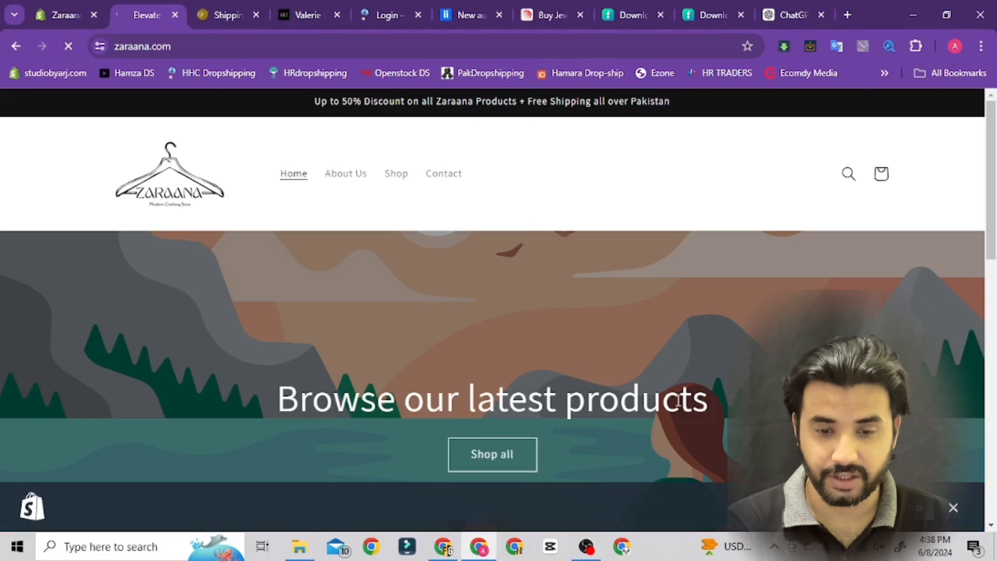
pyautogui.moveTo(994, 205)
pyautogui.mouseDown()
pyautogui.moveTo(995, 251)
pyautogui.moveTo(995, 176)
pyautogui.moveTo(995, 185)
pyautogui.mouseUp()
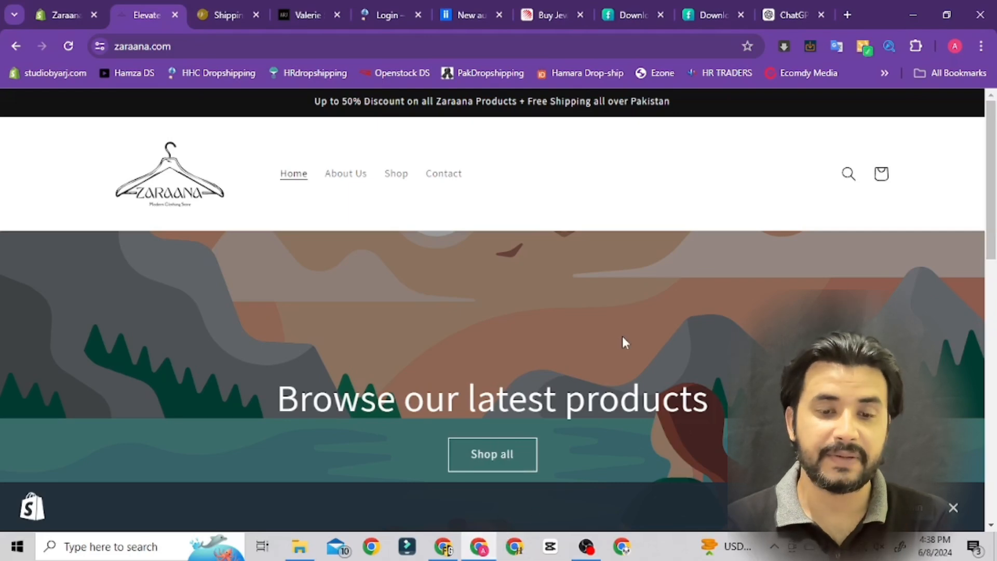
pyautogui.click(60, 18)
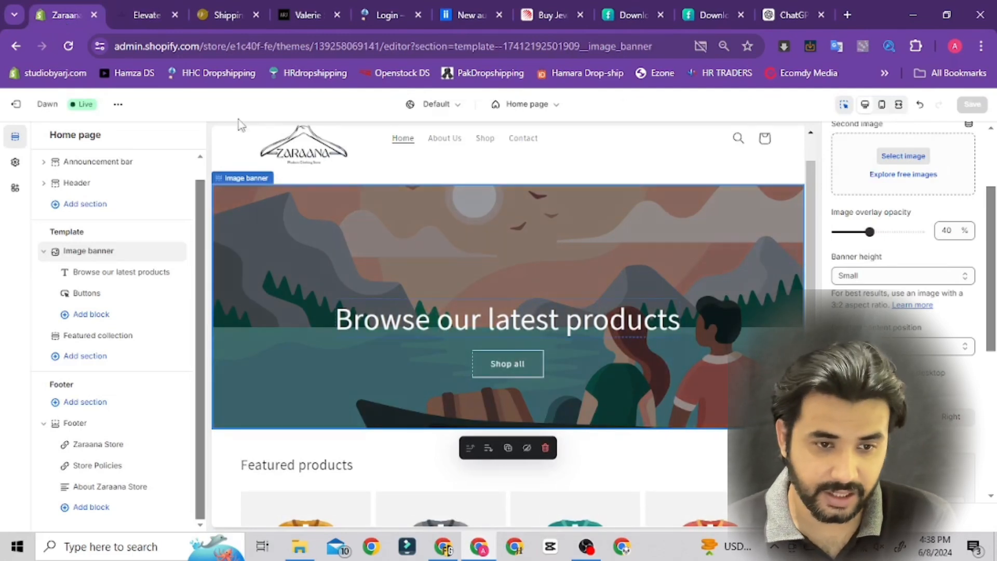
# Step: Inspect the live storefront's banner with the browser's element picker to check its pixel dimensions
pyautogui.click(138, 19)
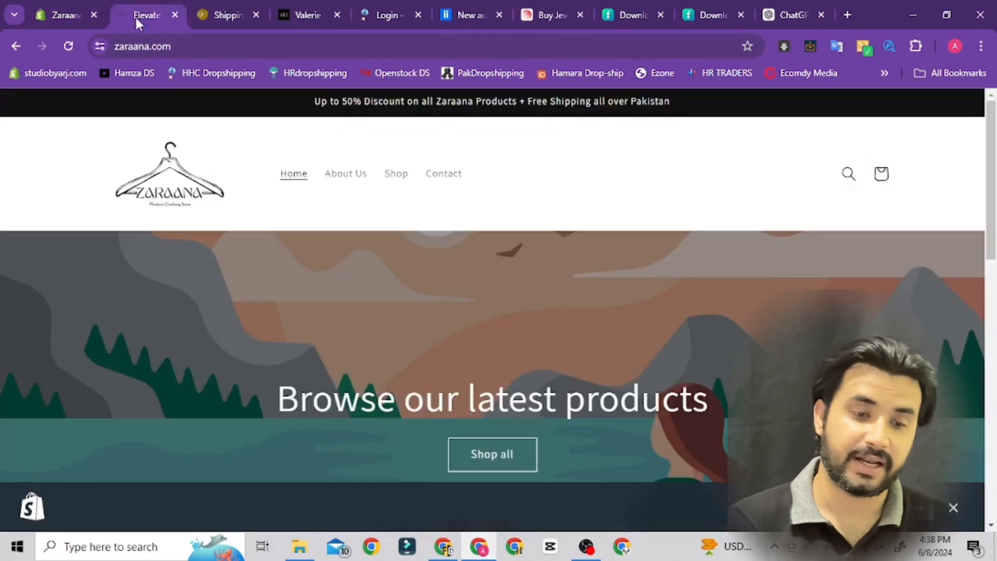
pyautogui.rightClick(269, 251)
pyautogui.scroll(-3, 386, 480)
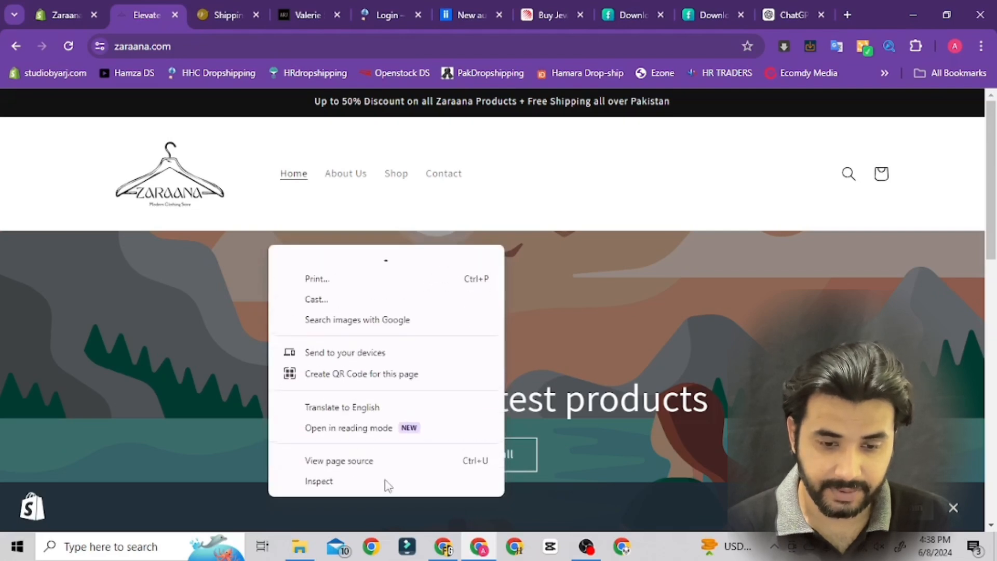
pyautogui.click(335, 482)
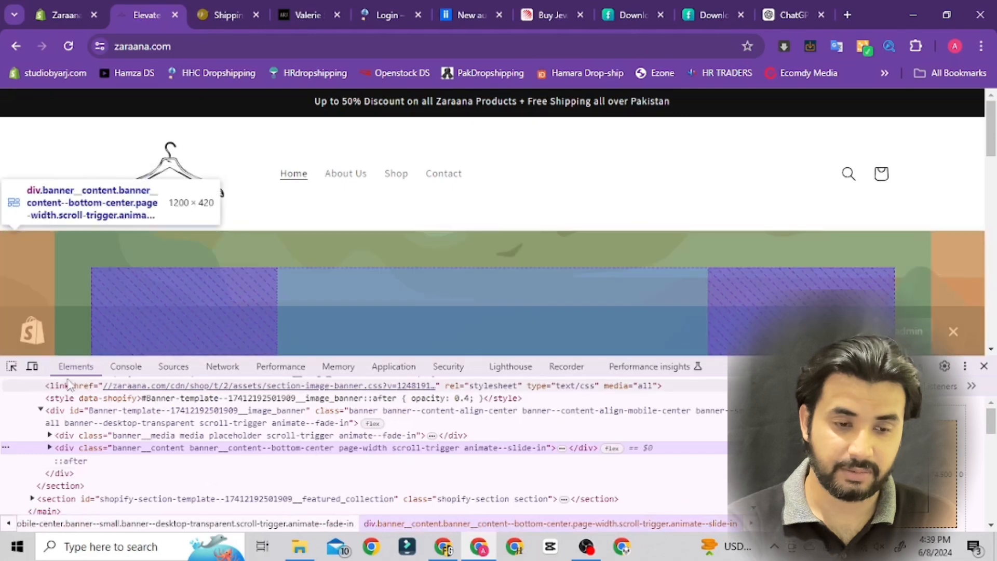
pyautogui.click(12, 366)
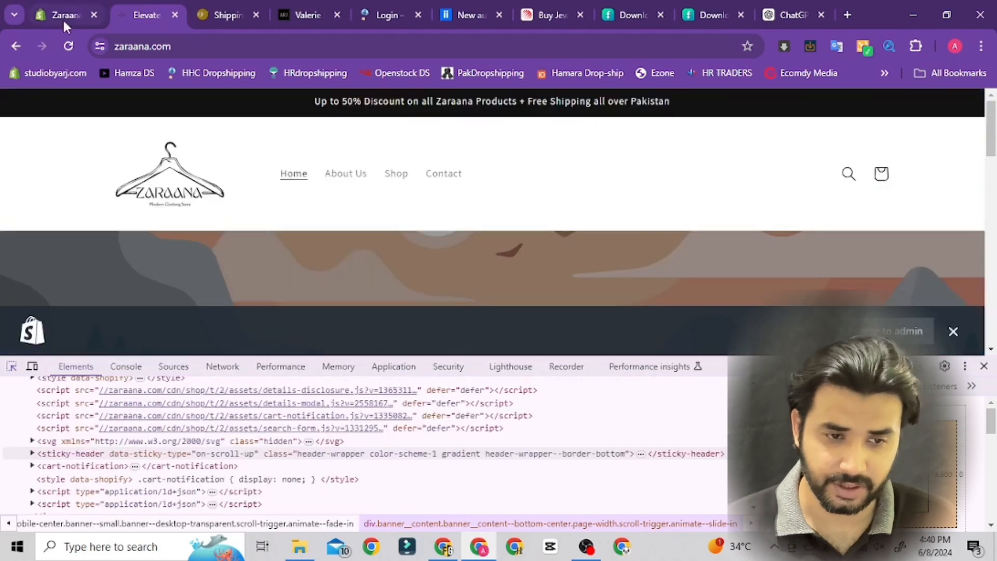
# Step: In the theme editor, upload the "zaraana baner" file from Downloads as the image banner's first image and save
pyautogui.click(61, 21)
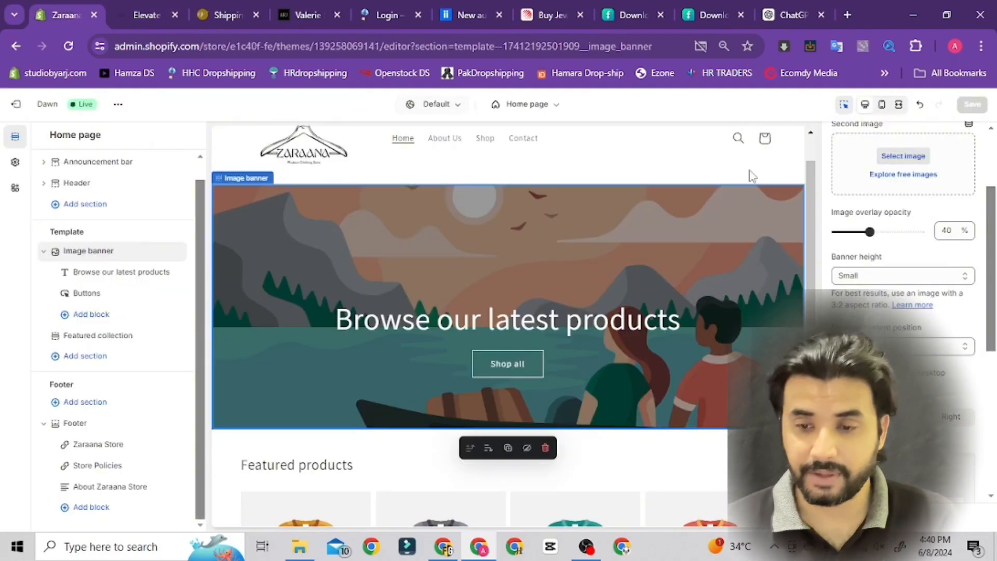
pyautogui.scroll(3, 989, 230)
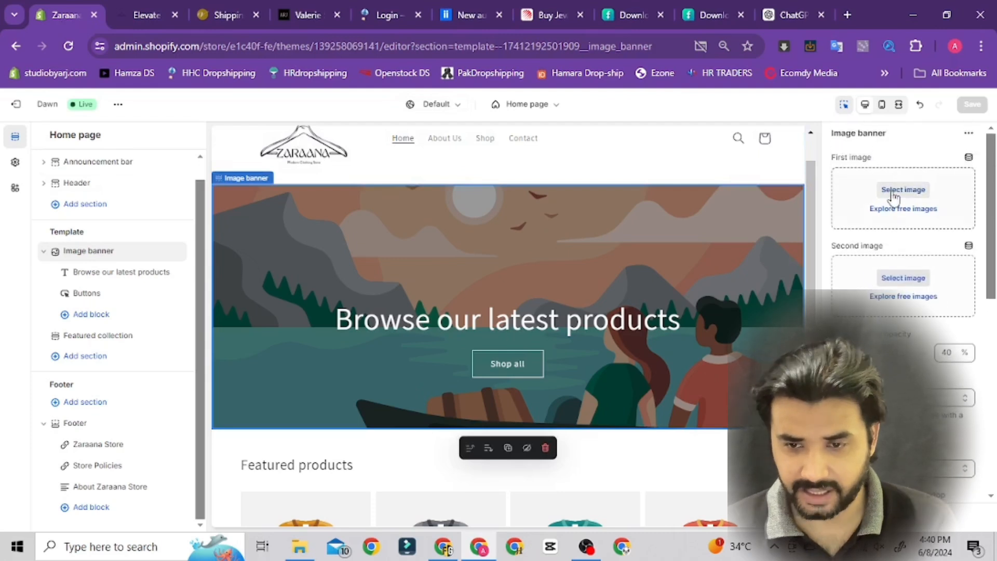
pyautogui.click(893, 196)
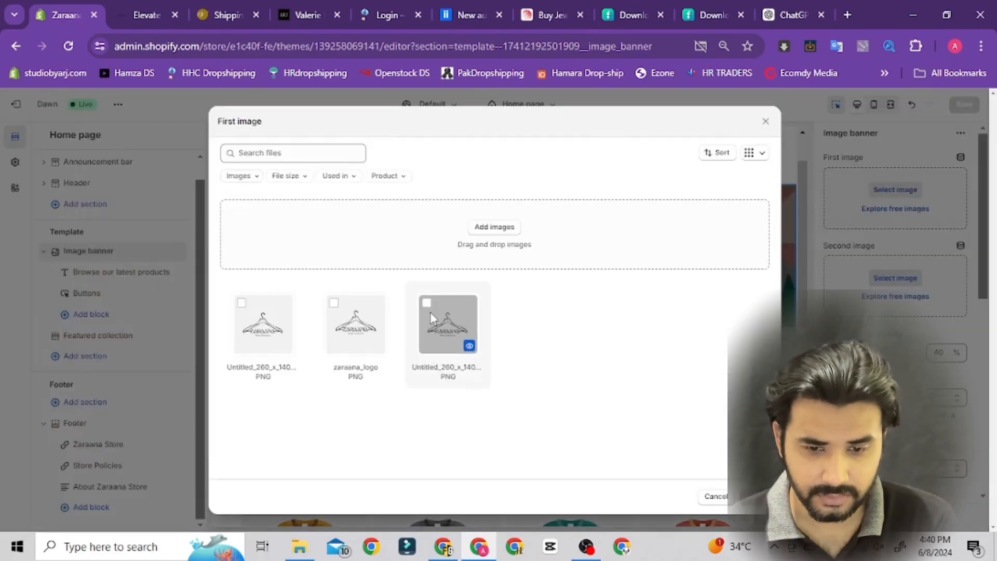
pyautogui.click(460, 228)
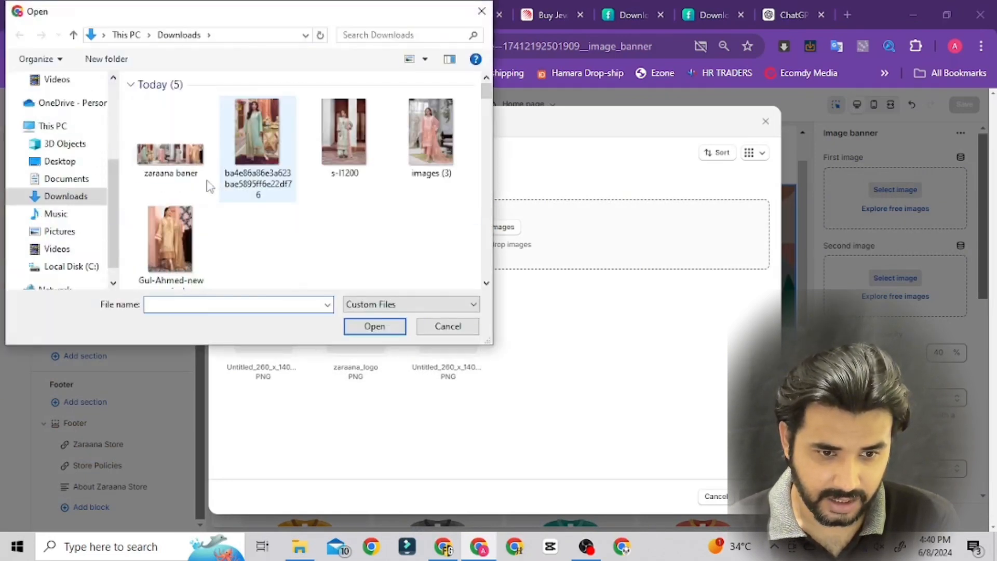
pyautogui.click(172, 152)
pyautogui.click(374, 327)
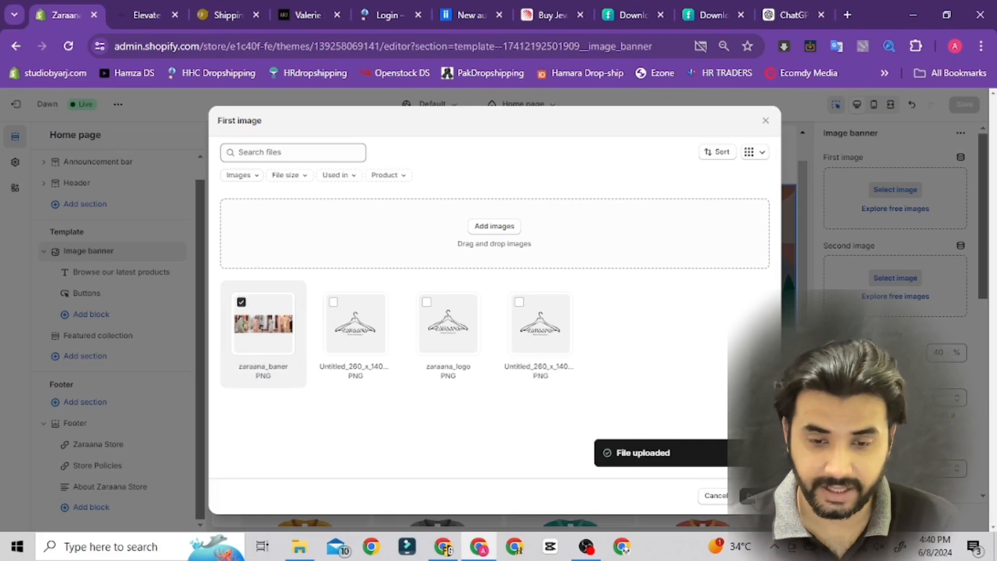
pyautogui.click(750, 496)
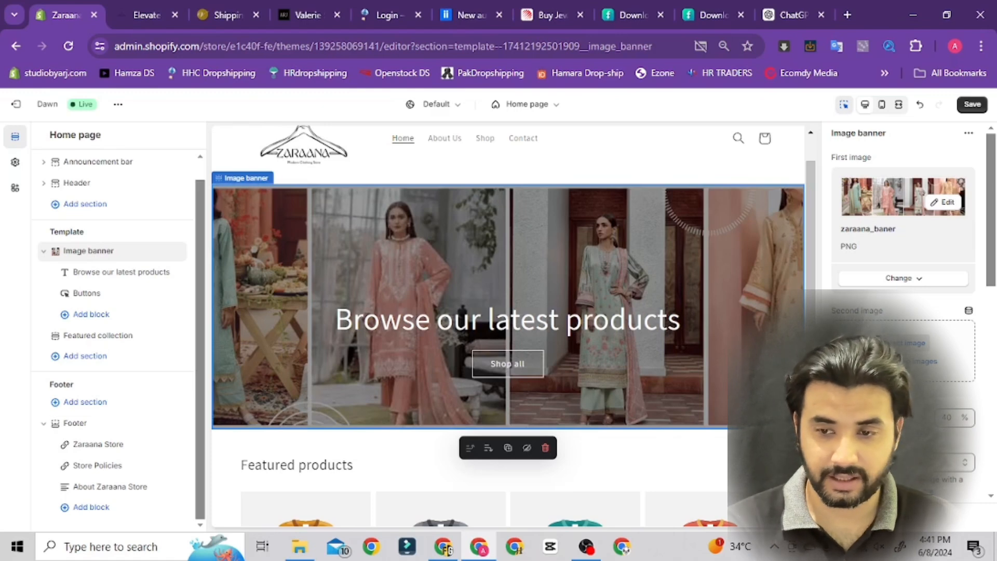
pyautogui.click(972, 104)
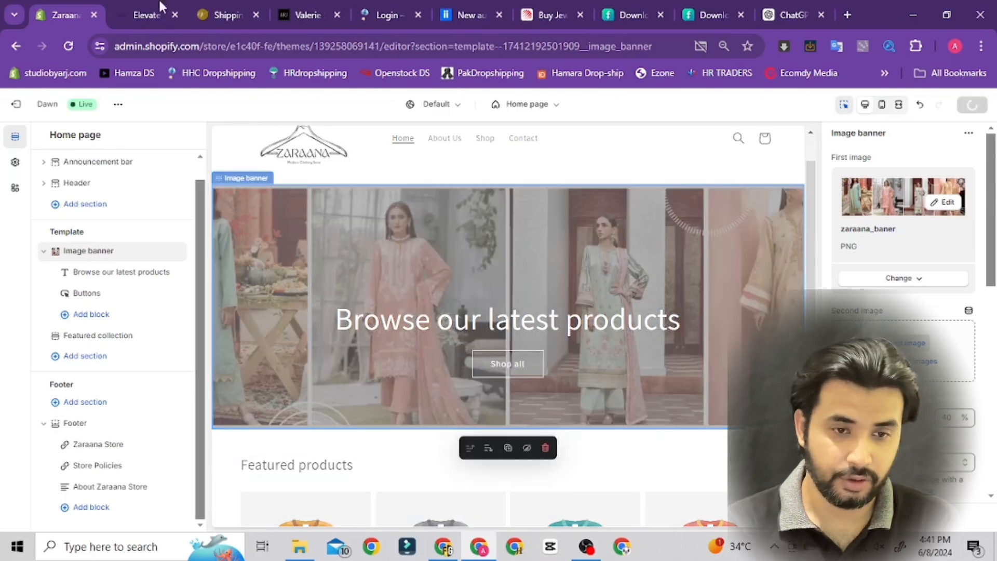
# Step: Reload the live storefront, close the developer tools to check the new banner image, and return to the theme editor
pyautogui.click(142, 16)
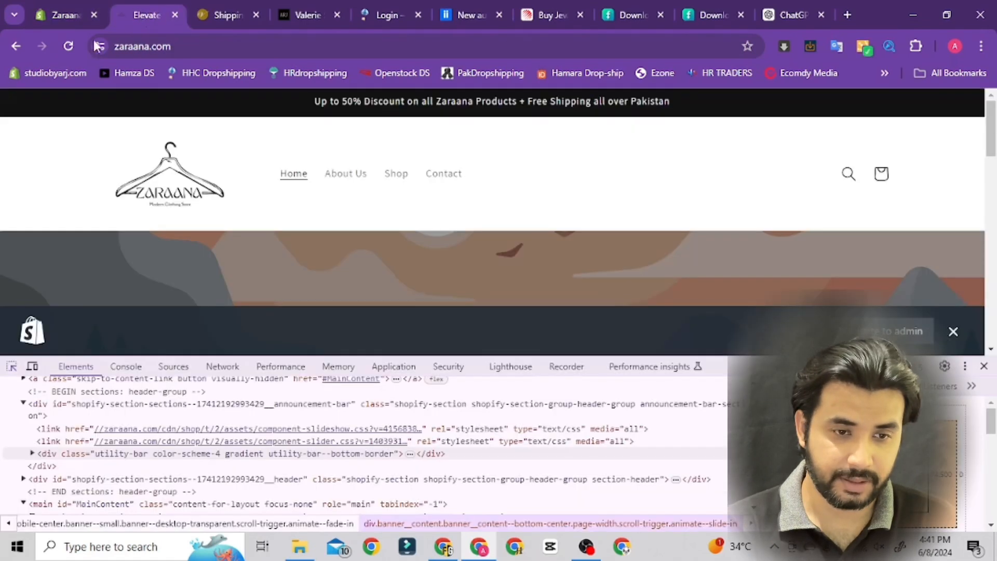
pyautogui.click(68, 46)
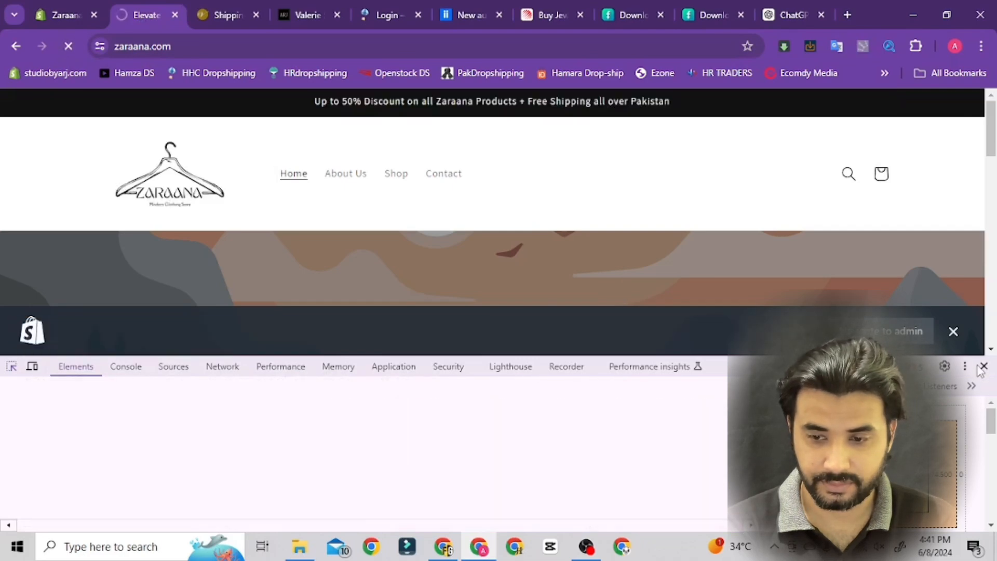
pyautogui.click(983, 366)
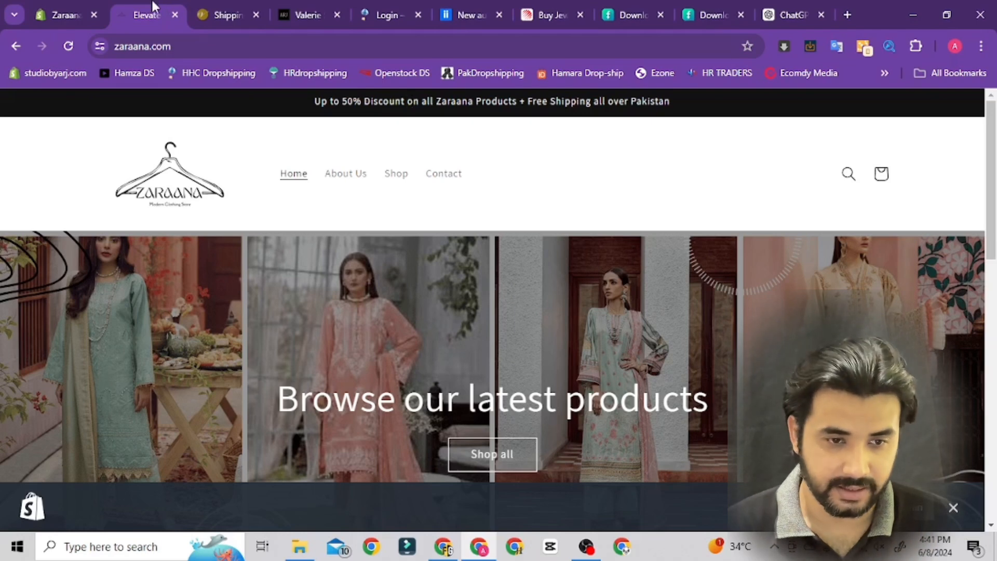
pyautogui.click(63, 11)
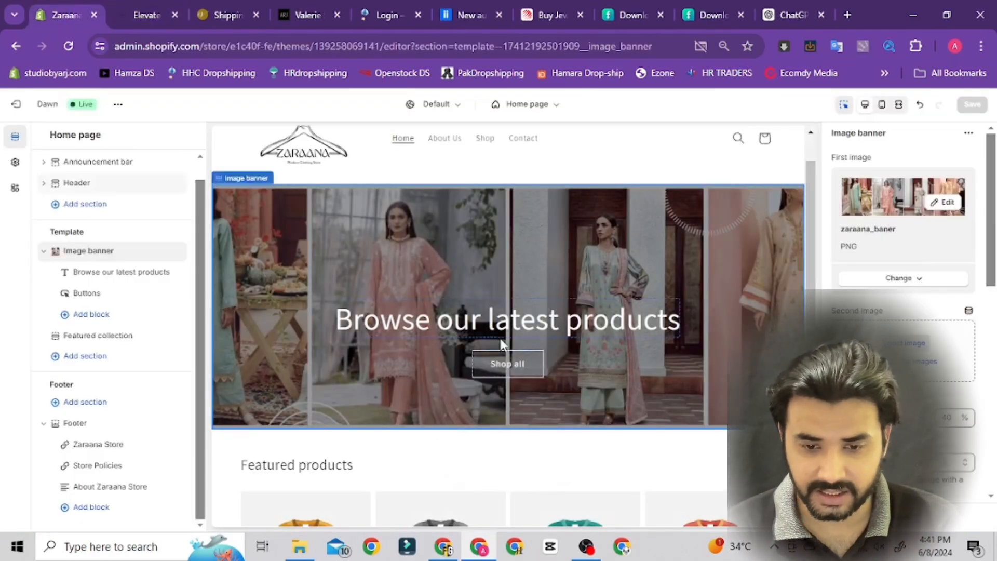
# Step: Review the image banner's remaining settings, from overlay opacity and content position down to color scheme, animations and mobile layout
pyautogui.moveTo(523, 332)
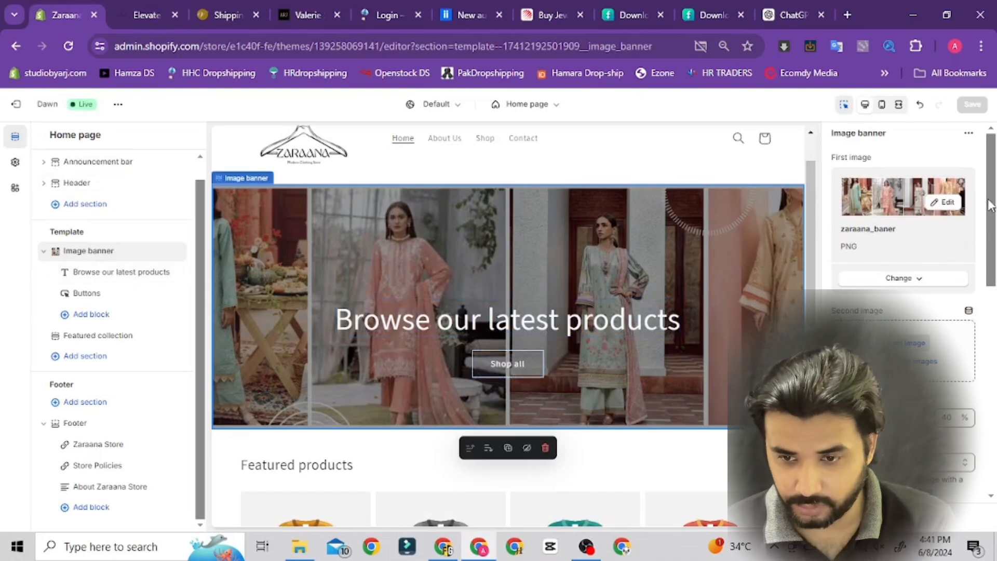
pyautogui.moveTo(991, 205); pyautogui.dragTo(995, 270)
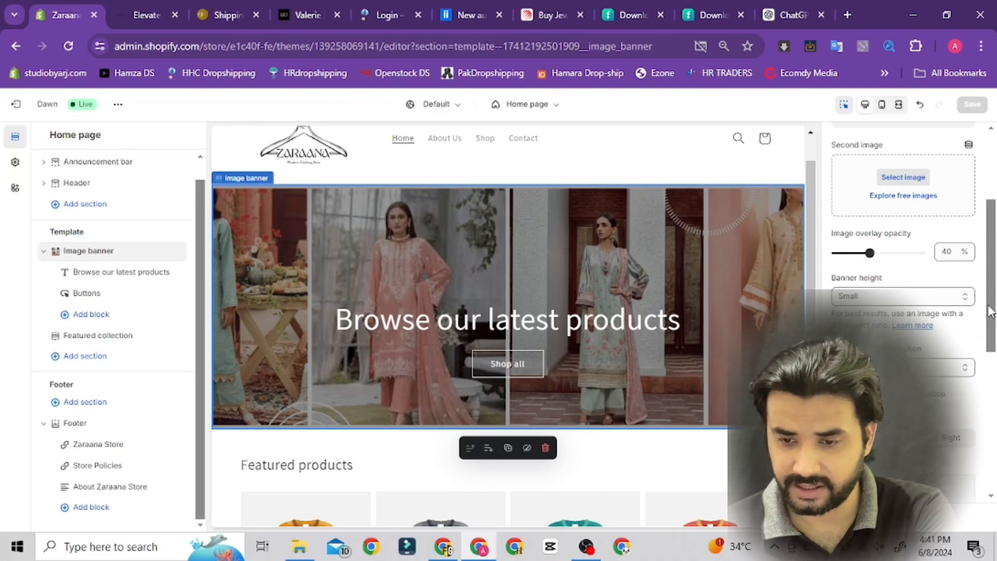
pyautogui.moveTo(992, 304); pyautogui.dragTo(992, 355)
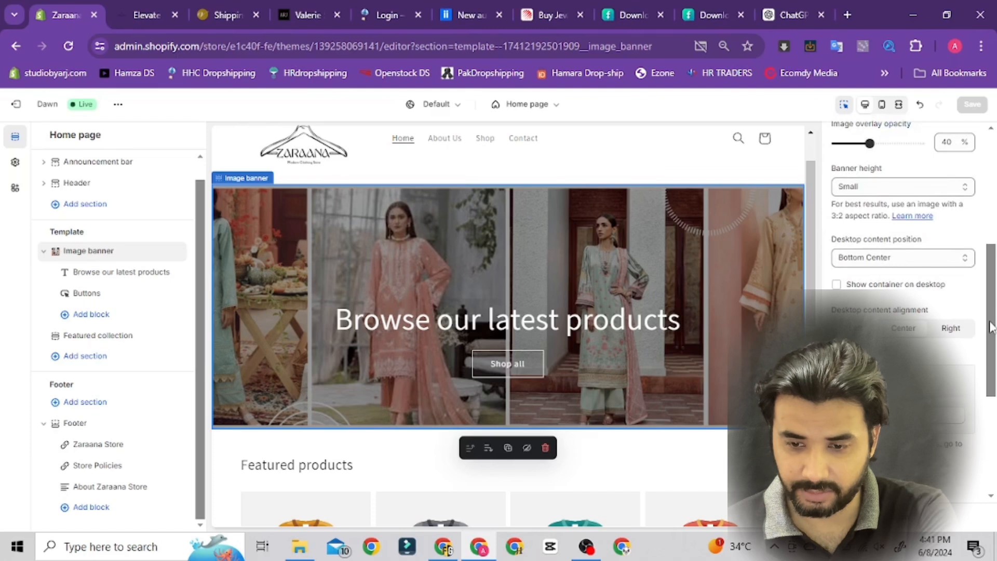
pyautogui.moveTo(991, 330); pyautogui.dragTo(994, 433)
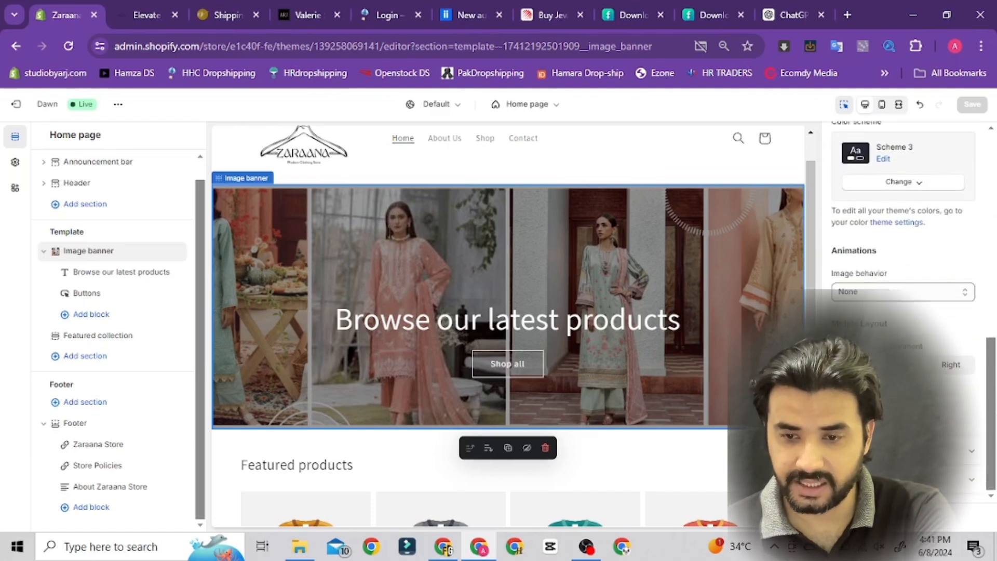
# Step: Open the image banner's heading block, view the heading on the live storefront, and return to the theme editor
pyautogui.click(96, 275)
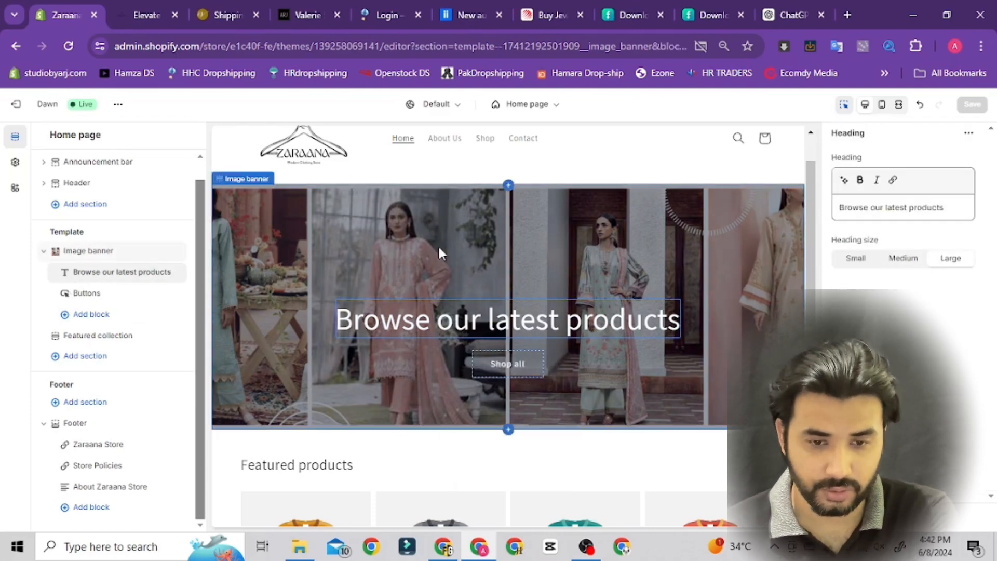
pyautogui.click(154, 17)
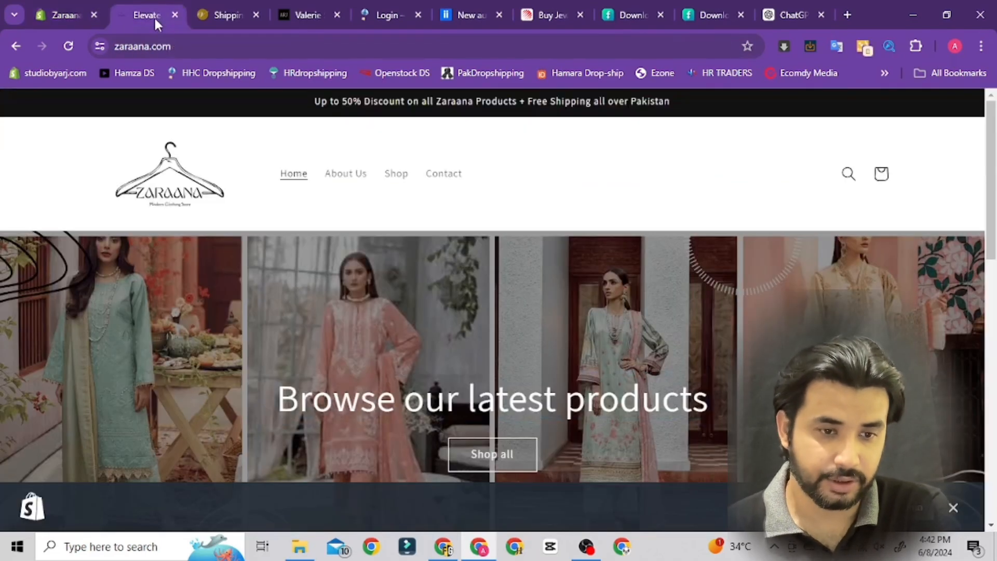
pyautogui.click(59, 15)
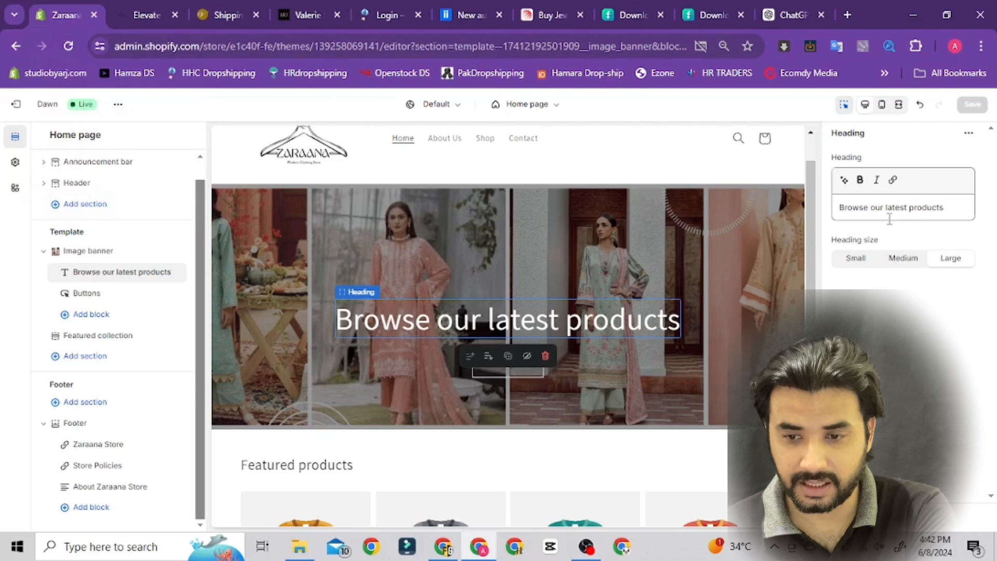
# Step: Change the banner heading to "Up to 50% Discount on all Products" and save the theme
pyautogui.moveTo(955, 208); pyautogui.dragTo(836, 208)
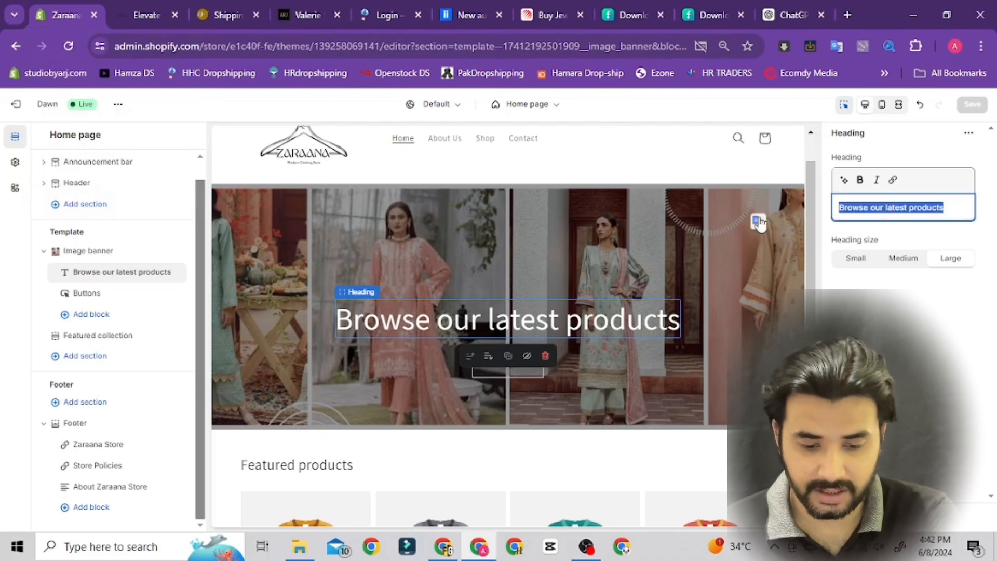
pyautogui.write('Up tp')
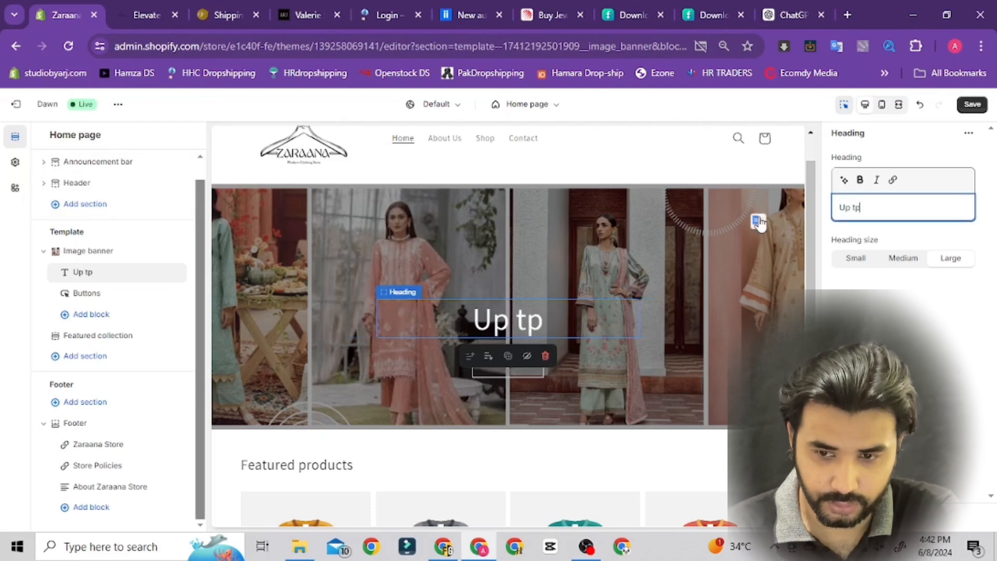
pyautogui.press('BackSpace')
pyautogui.write('o')
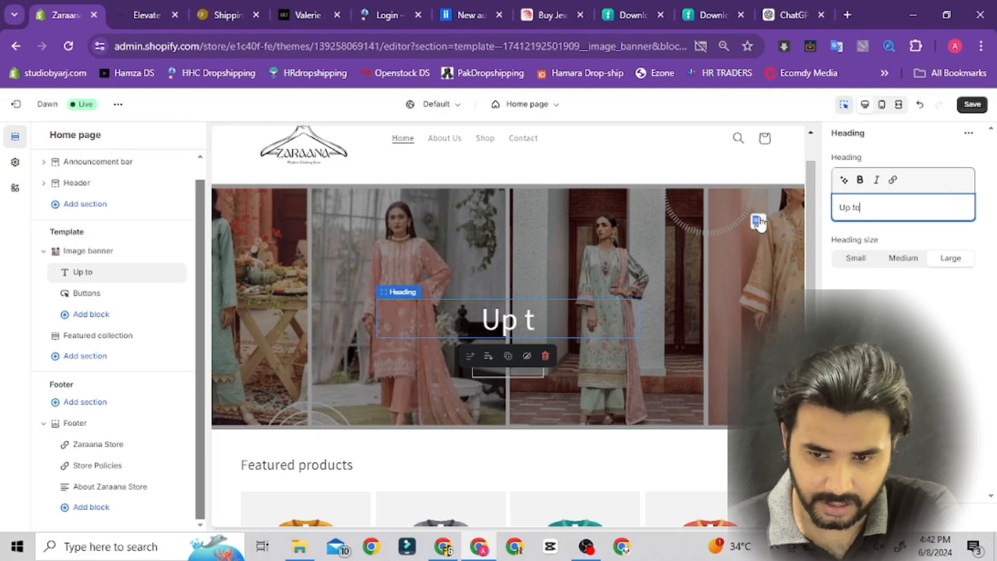
pyautogui.write(' 50')
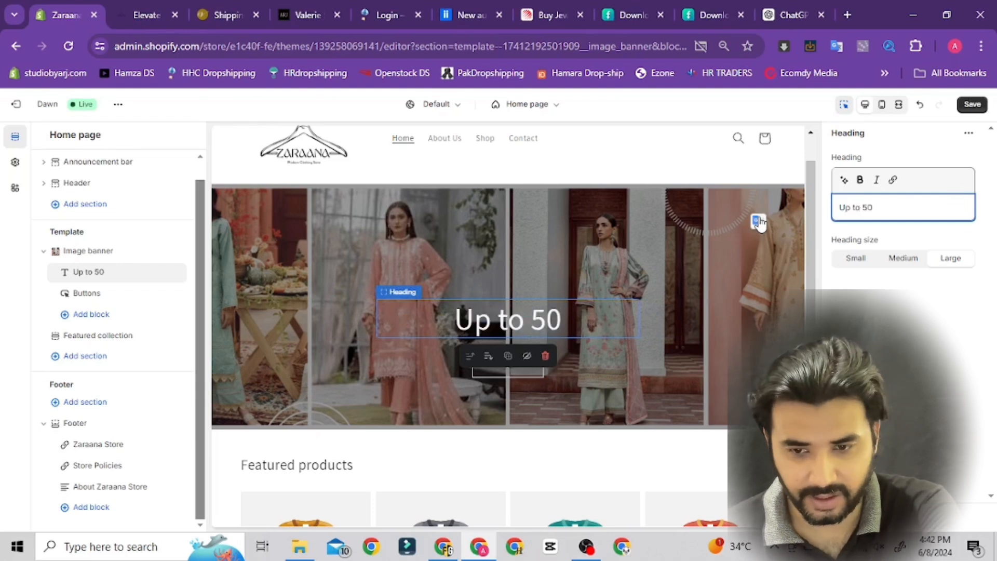
pyautogui.write('% Di')
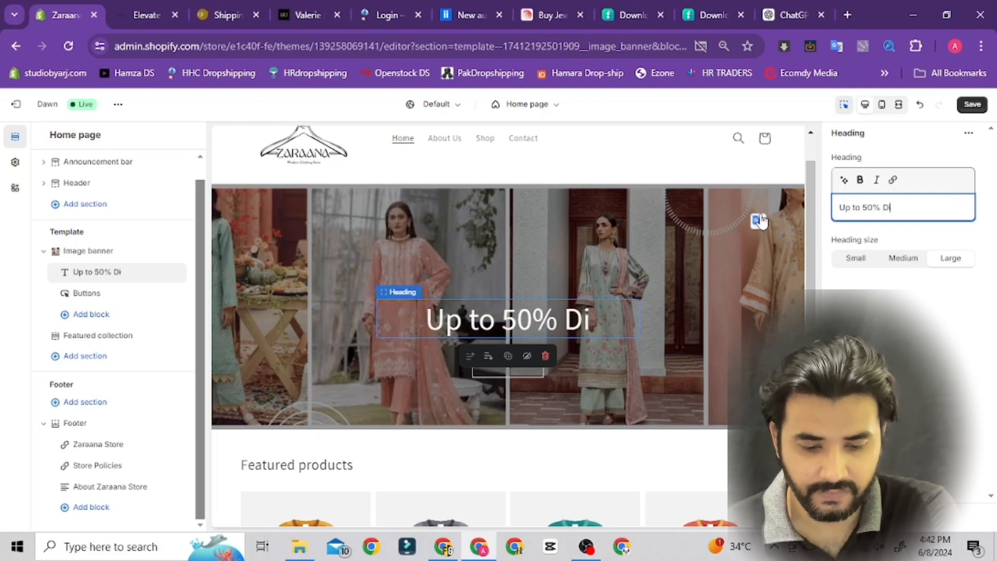
pyautogui.write('scount')
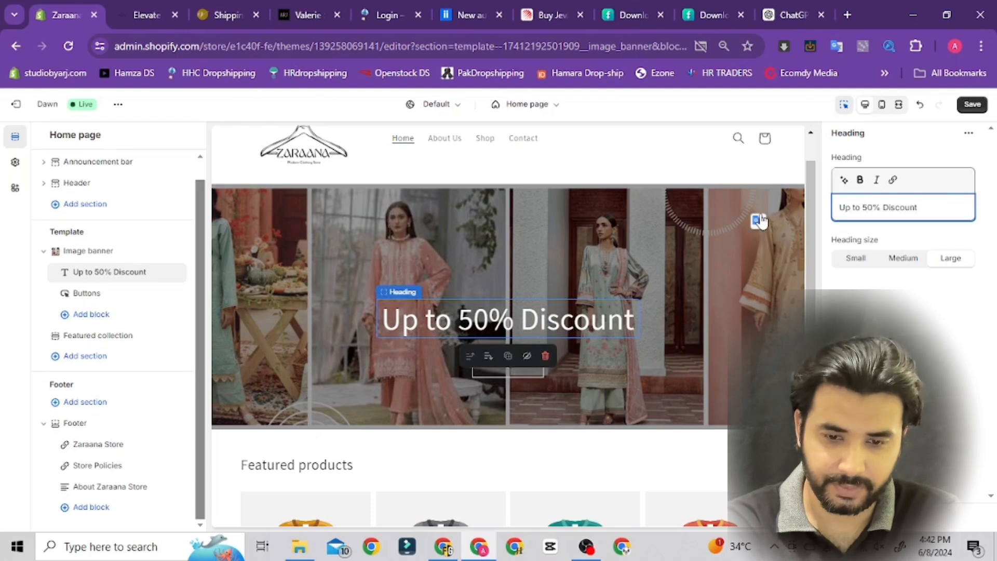
pyautogui.write(' o')
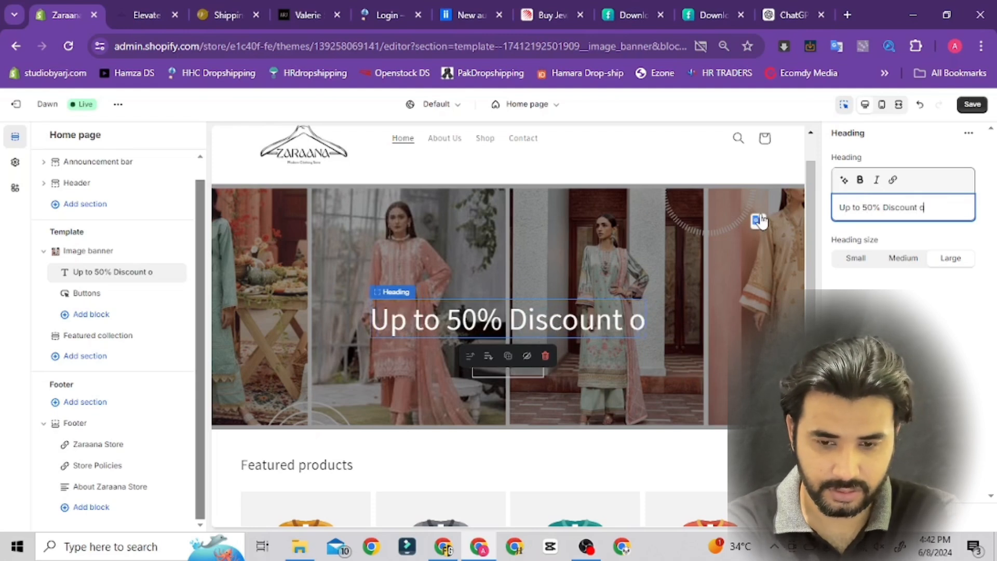
pyautogui.write('n all')
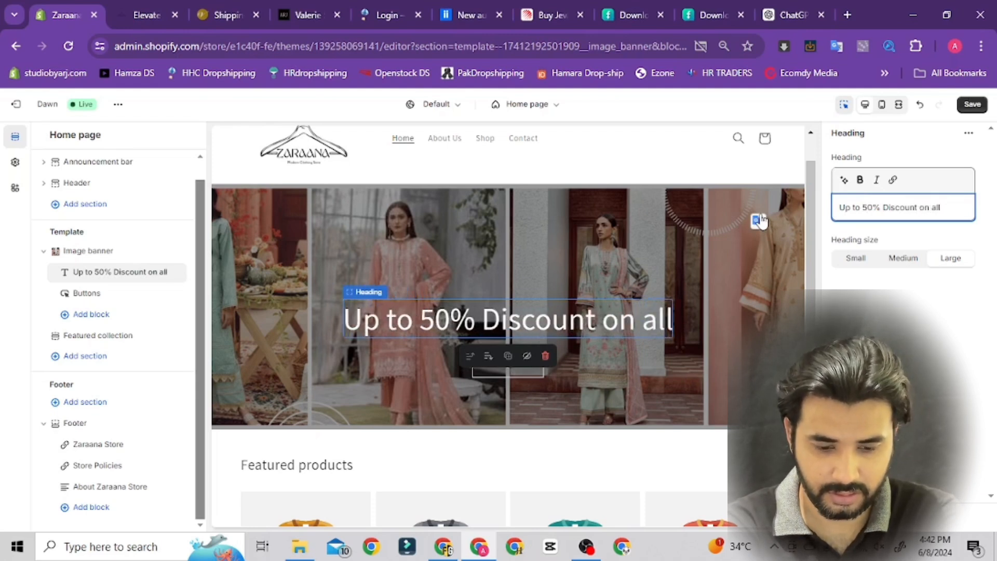
pyautogui.write(' Products')
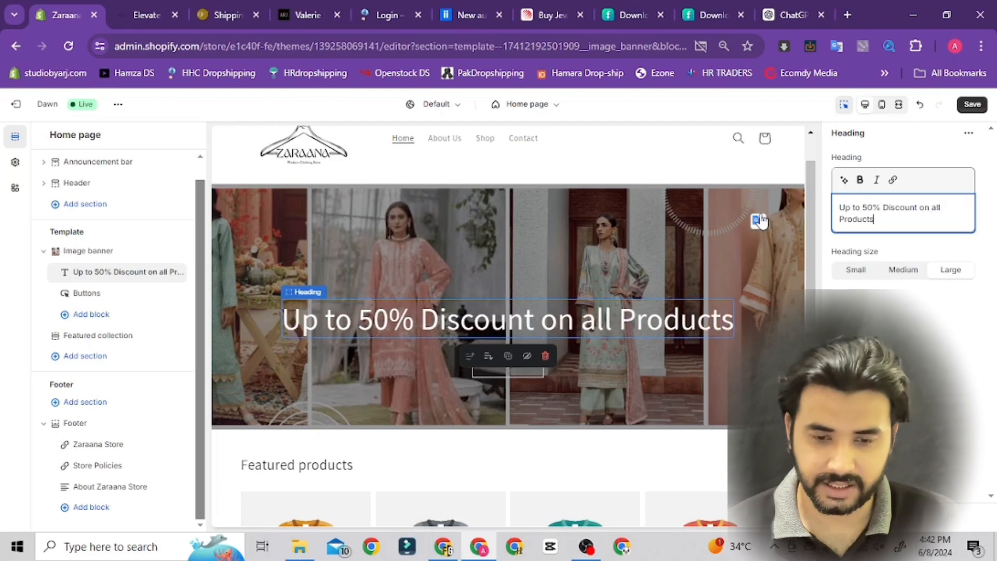
pyautogui.click(973, 104)
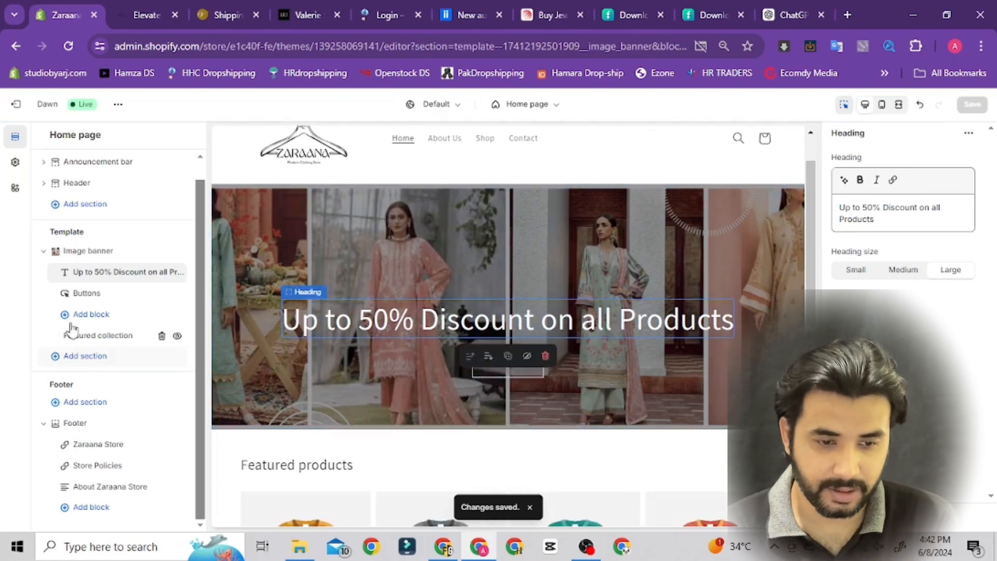
# Step: Open the banner's Buttons block and review the first button's label and its link options without changing them
pyautogui.click(116, 294)
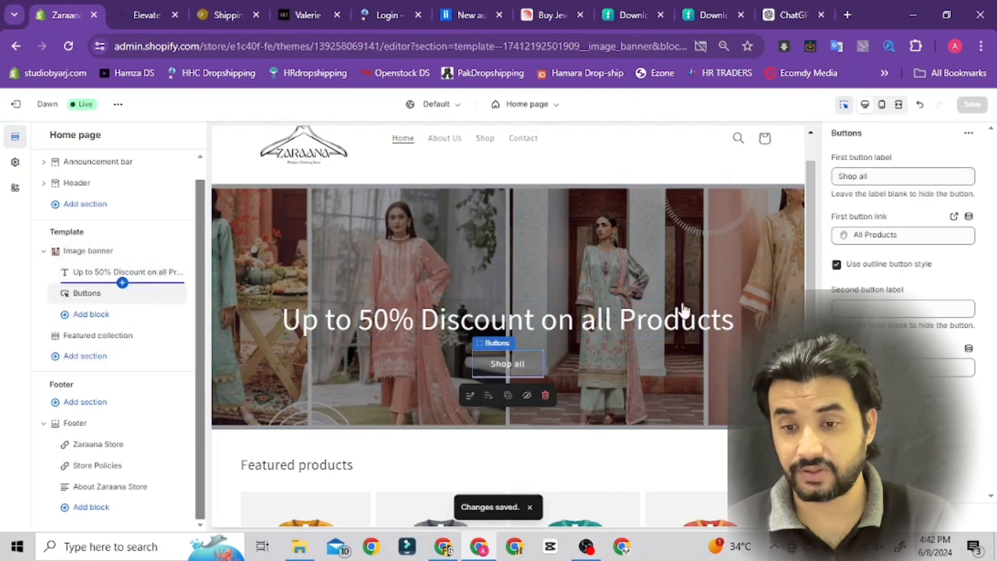
pyautogui.click(868, 177)
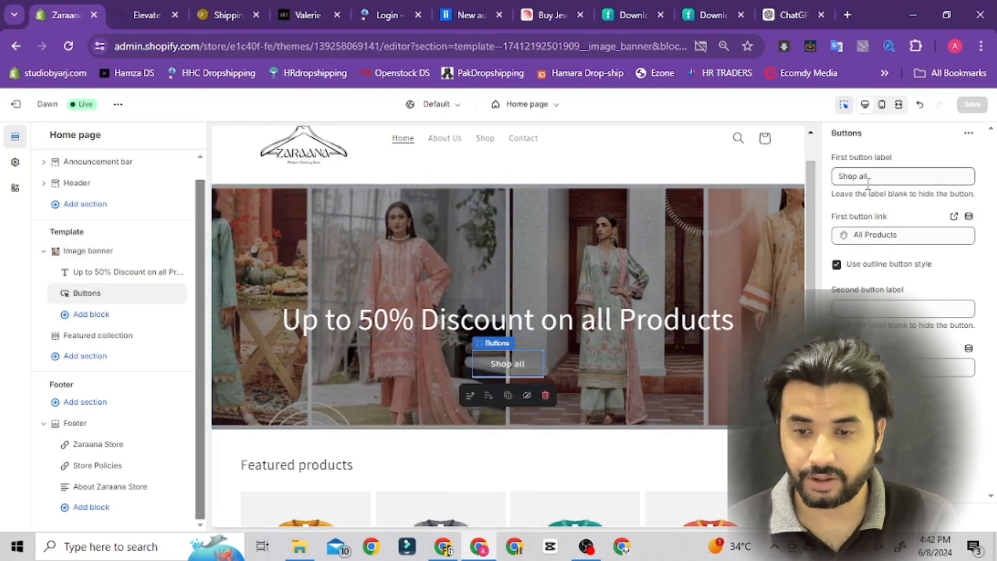
pyautogui.click(905, 234)
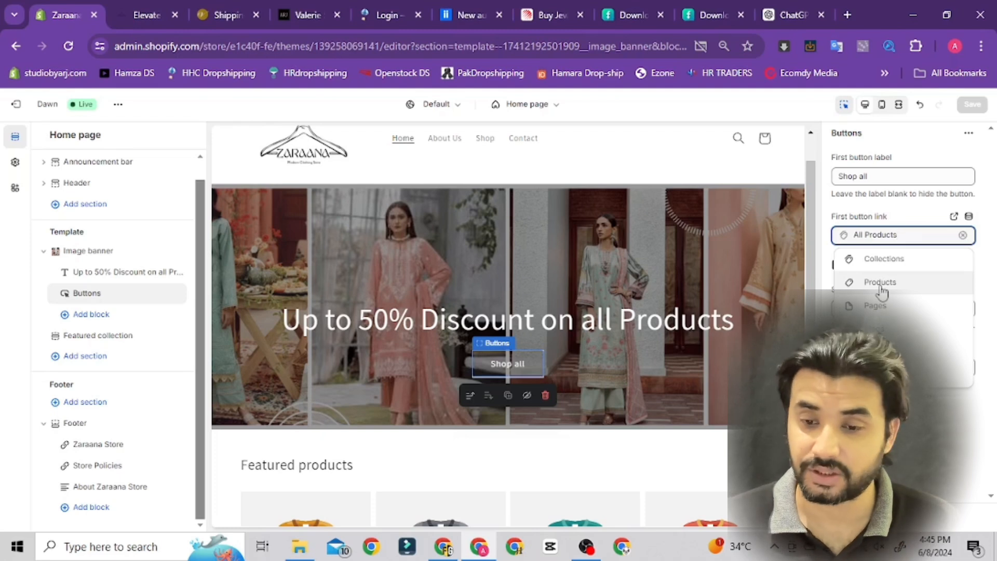
pyautogui.click(936, 139)
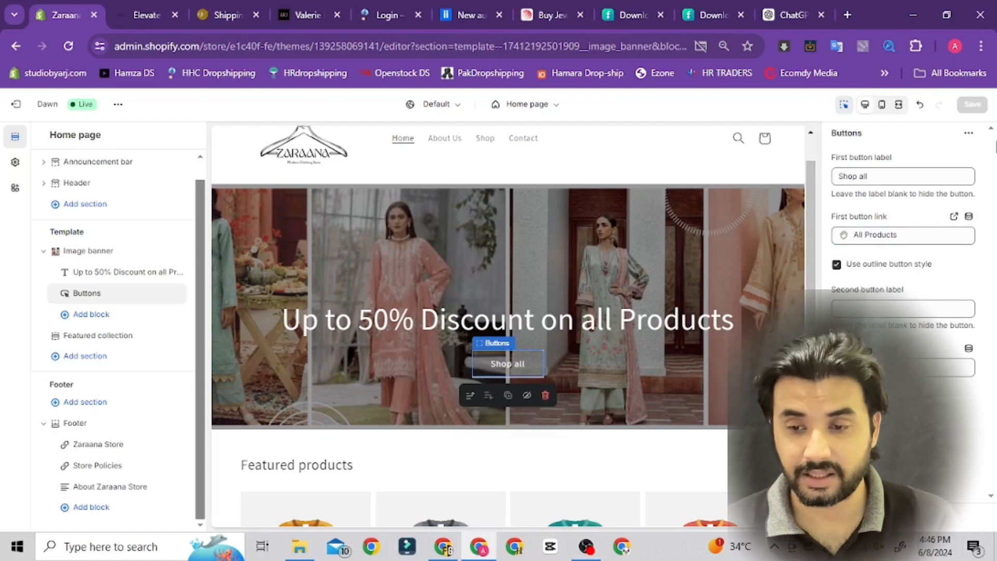
# Step: Check the new heading and the Shop all button on the live storefront's banner, and return to the theme editor
pyautogui.click(150, 15)
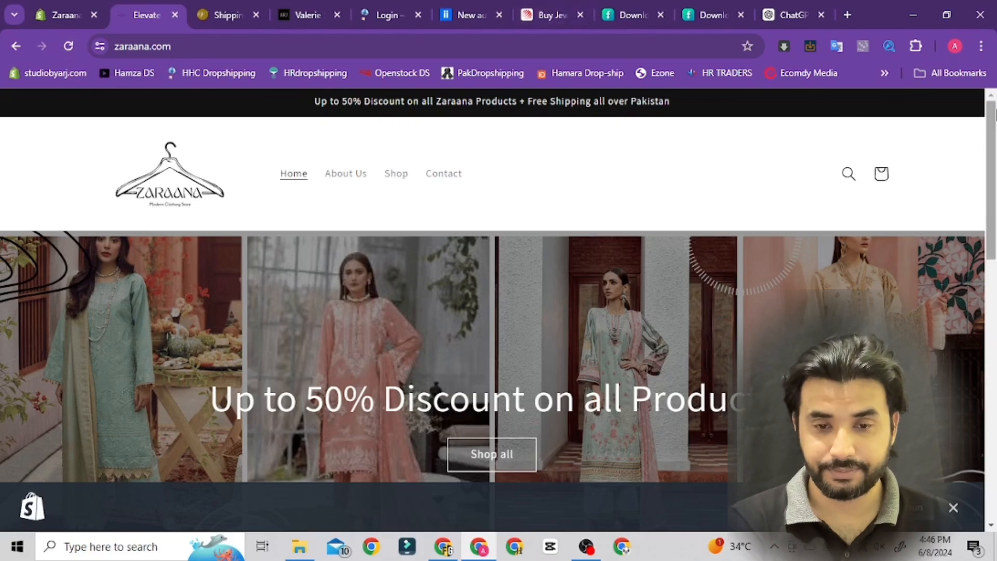
pyautogui.scroll(-3, 992, 166)
pyautogui.scroll(3, 993, 161)
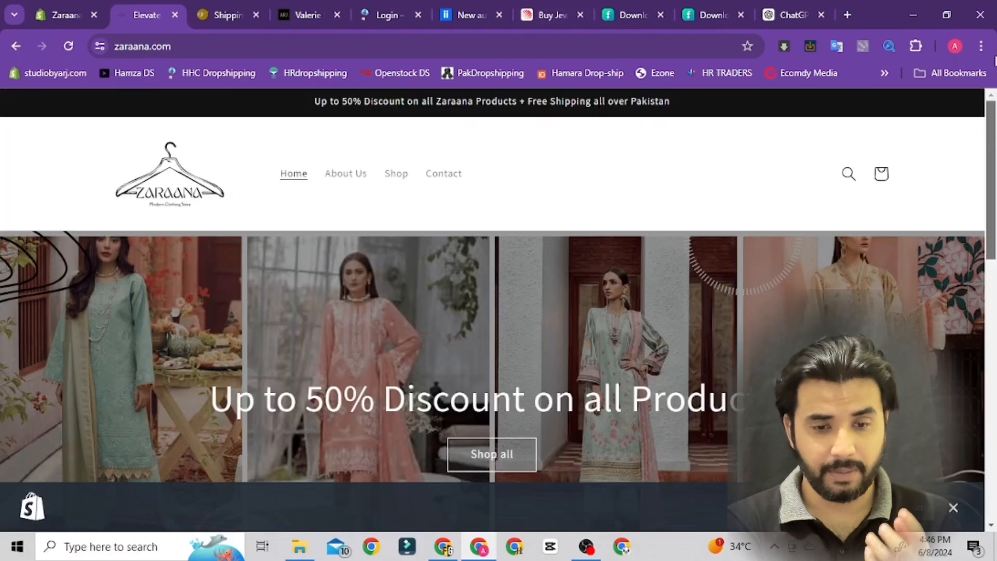
pyautogui.scroll(-1, 992, 151)
pyautogui.moveTo(993, 149)
pyautogui.mouseDown()
pyautogui.moveTo(992, 125)
pyautogui.moveTo(991, 189)
pyautogui.moveTo(992, 114)
pyautogui.moveTo(968, 387)
pyautogui.moveTo(961, 104)
pyautogui.moveTo(983, 329)
pyautogui.moveTo(990, 78)
pyautogui.moveTo(995, 237)
pyautogui.moveTo(990, 142)
pyautogui.mouseUp()
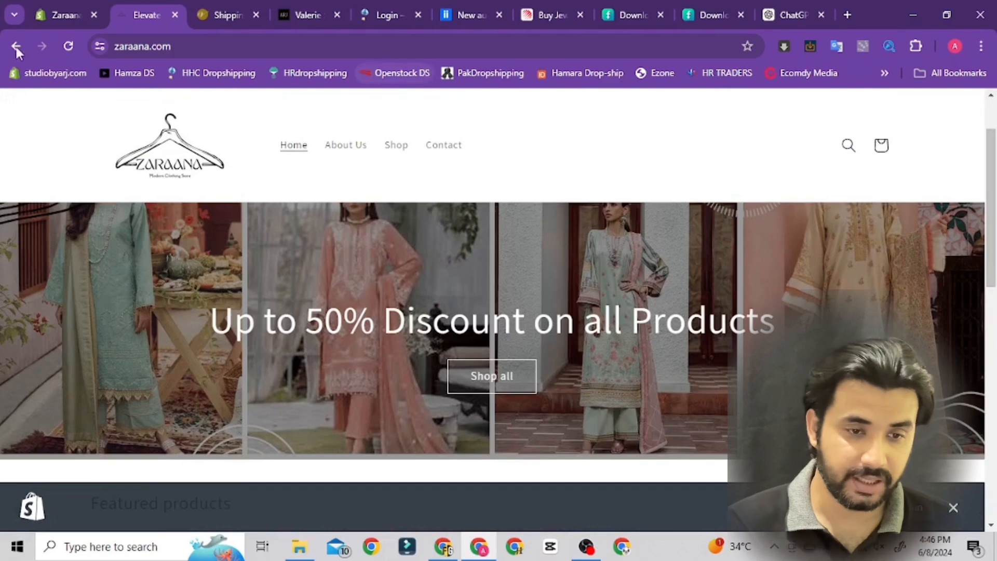
pyautogui.click(55, 15)
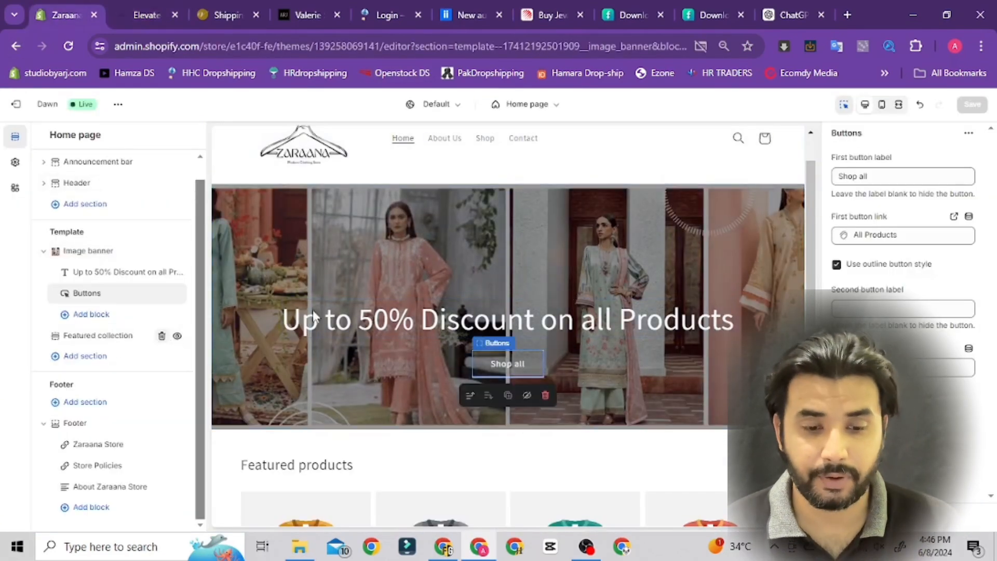
# Step: Add a Collage section to the home page template below the Featured collection section
pyautogui.scroll(-4, 312, 309)
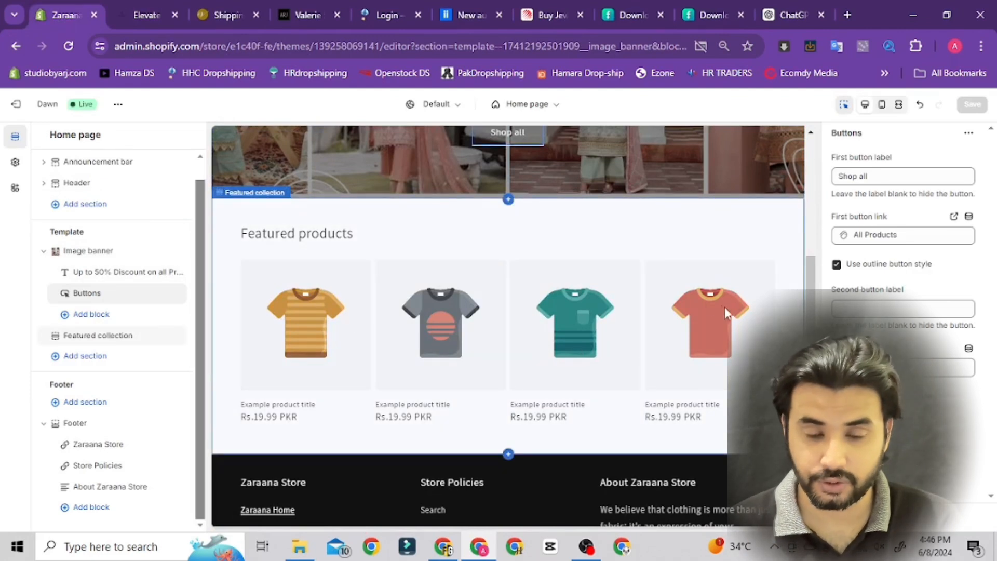
pyautogui.click(95, 358)
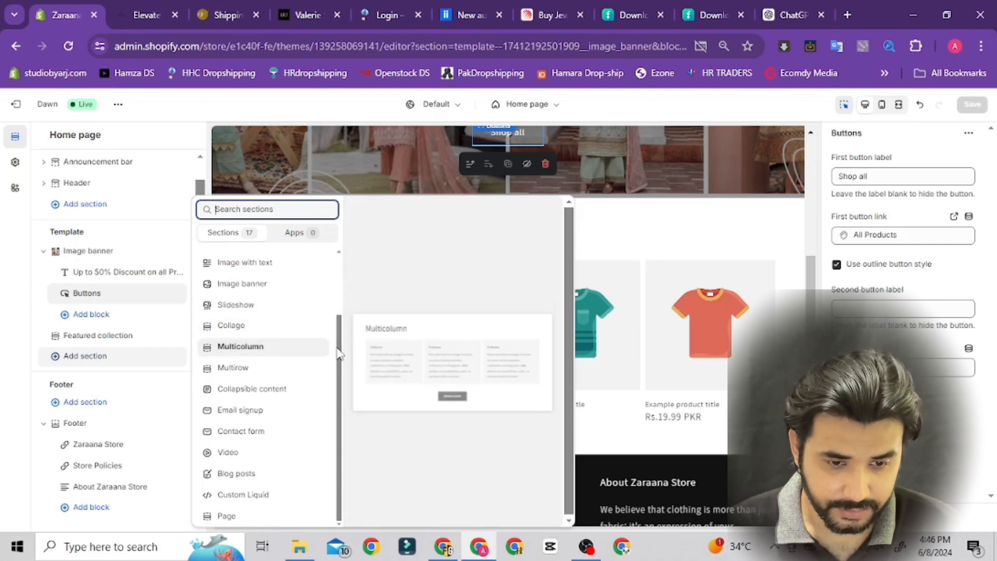
pyautogui.scroll(2, 335, 300)
pyautogui.scroll(1, 335, 301)
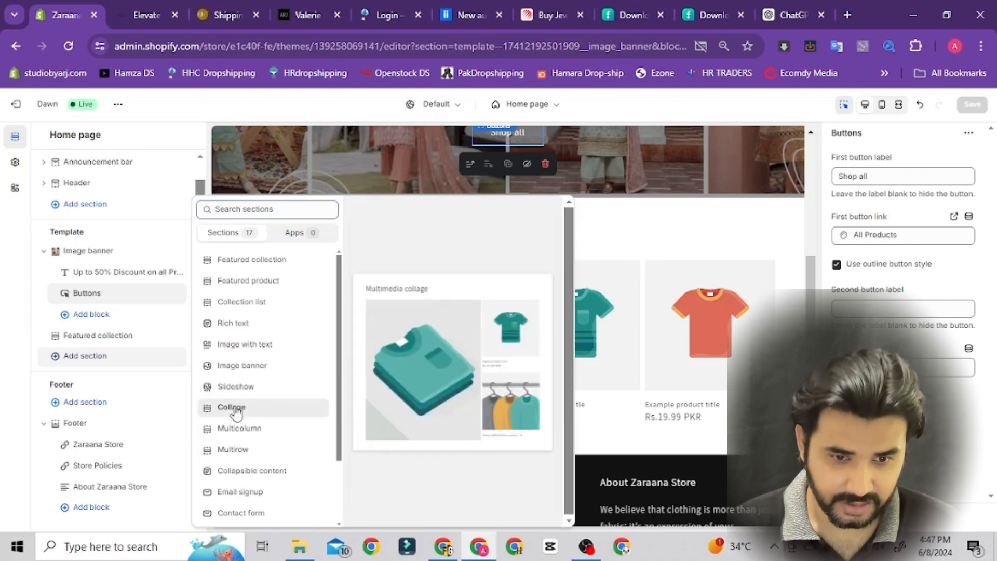
pyautogui.press('Escape')
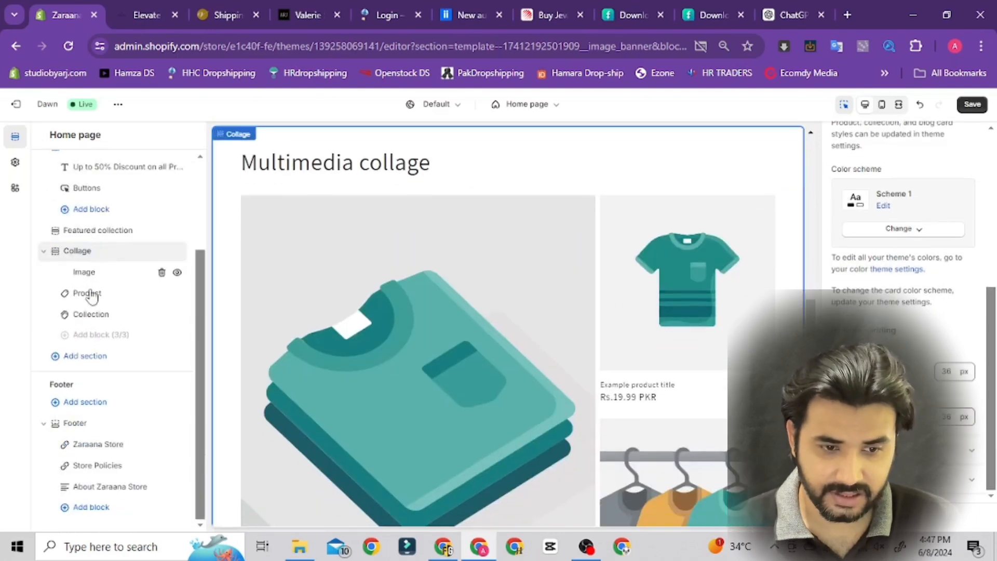
# Step: Upload the green dress photo ba4e86a86e3a623bae5895ff6e22df76 from Downloads and set it as the picture of the collage's Image block
pyautogui.click(82, 274)
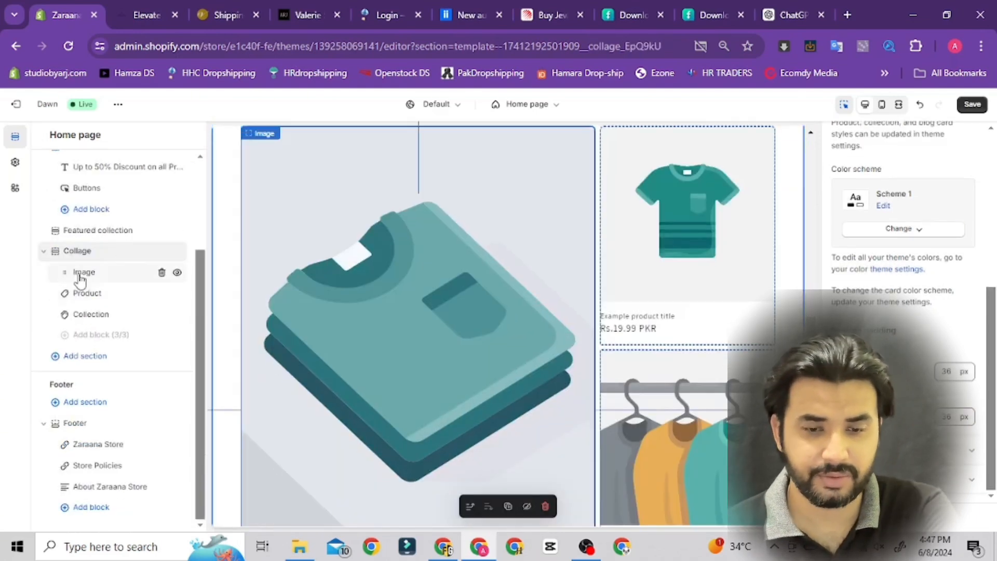
pyautogui.click(80, 280)
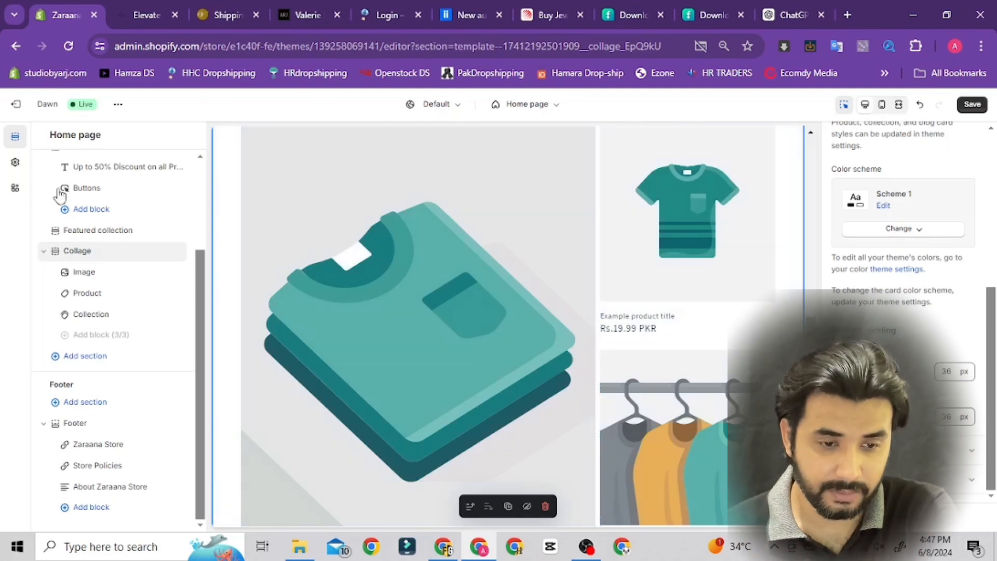
pyautogui.click(147, 268)
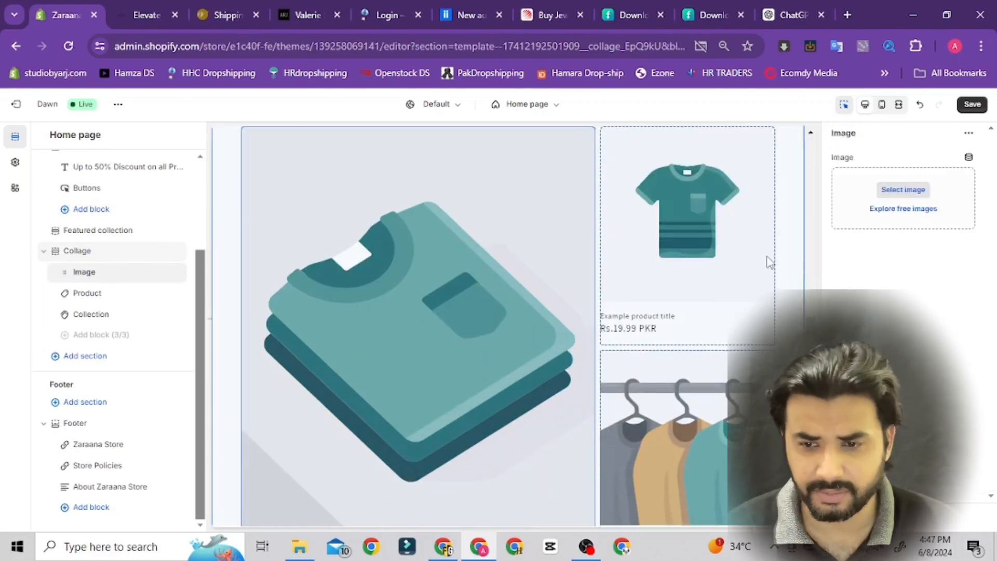
pyautogui.click(914, 197)
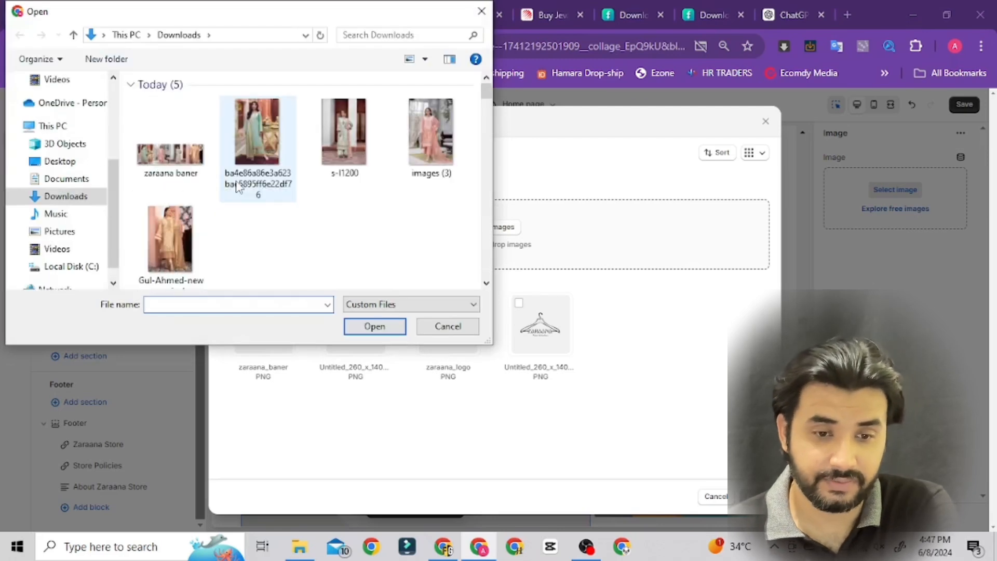
pyautogui.click(275, 152)
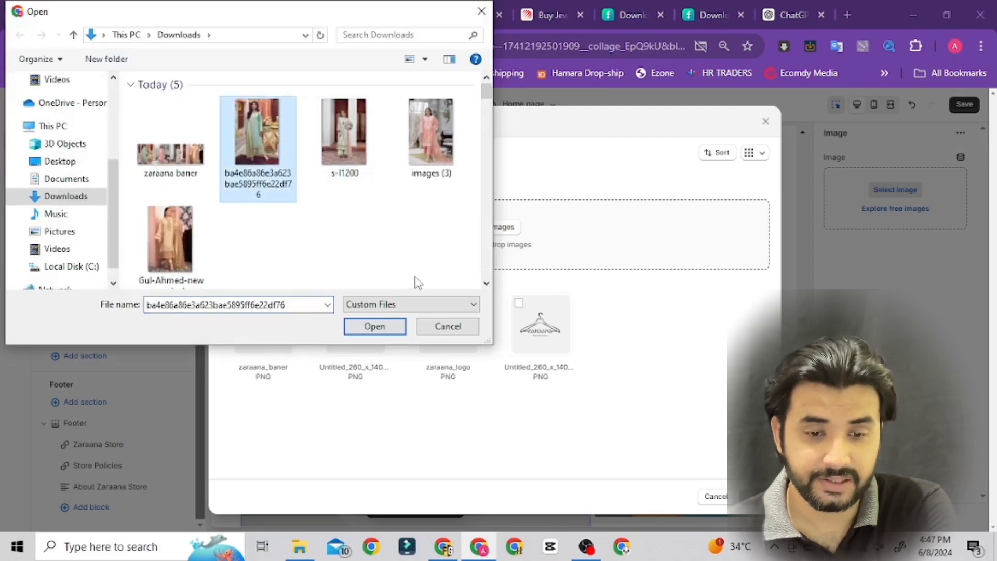
pyautogui.click(374, 327)
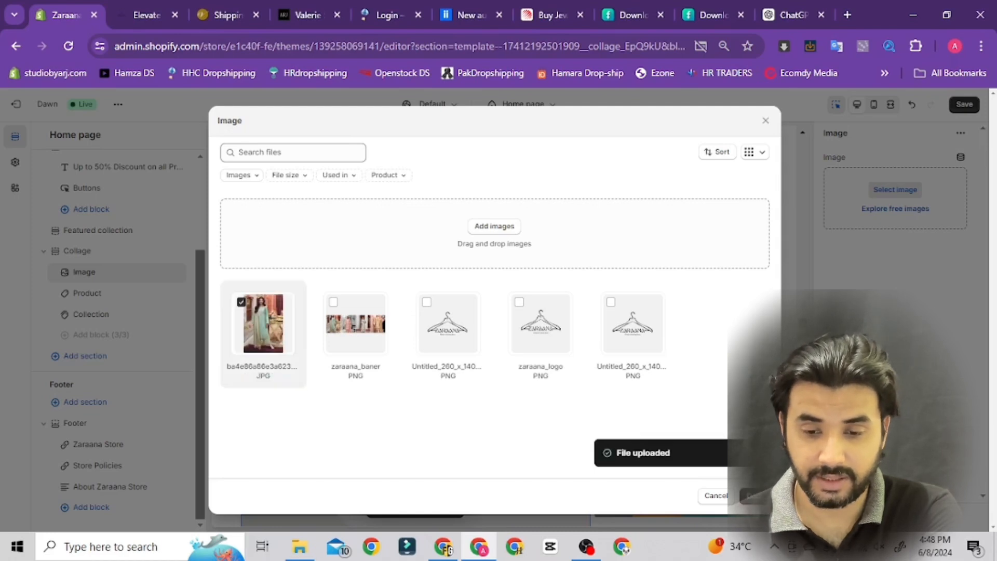
pyautogui.click(755, 502)
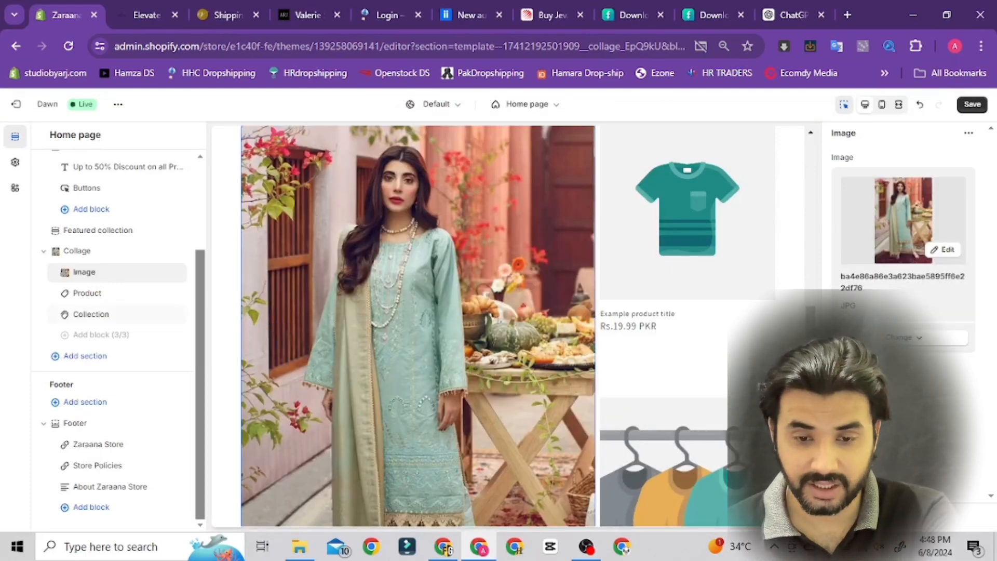
pyautogui.scroll(-3, 508, 326)
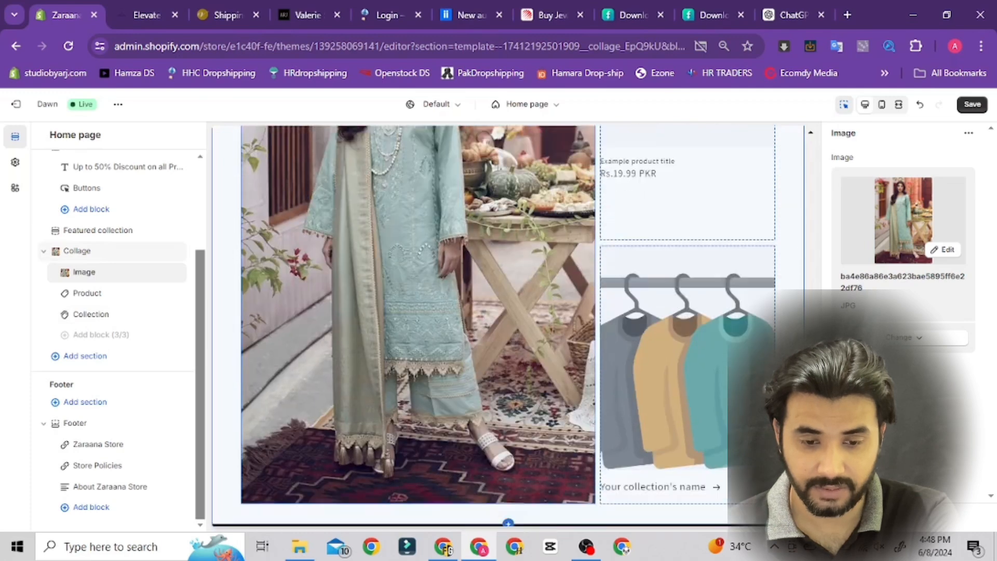
pyautogui.scroll(2, 508, 326)
pyautogui.scroll(3, 508, 326)
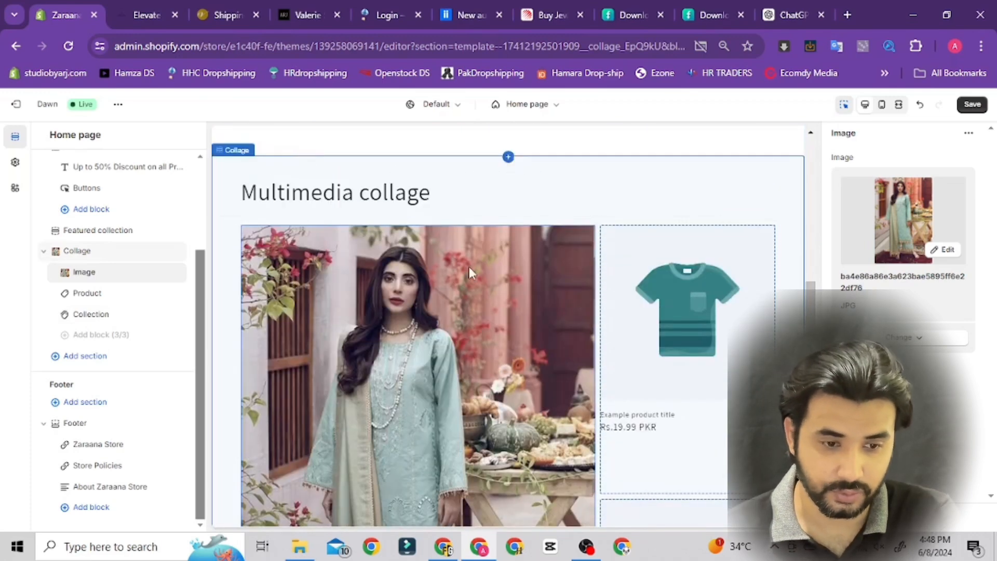
# Step: Change the Collage section's heading to "Zaraana Women Clothing"
pyautogui.click(127, 254)
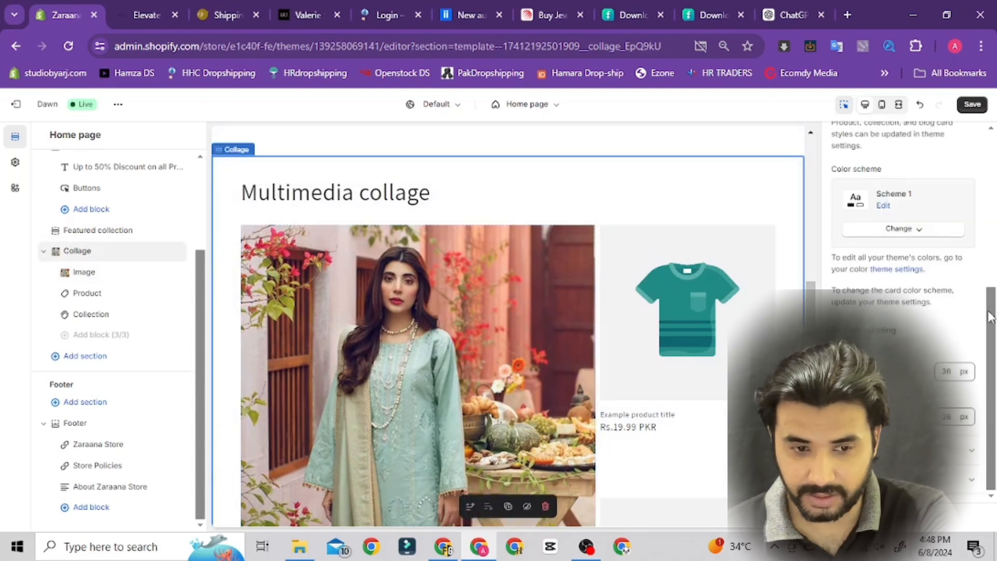
pyautogui.moveTo(990, 317); pyautogui.dragTo(991, 158)
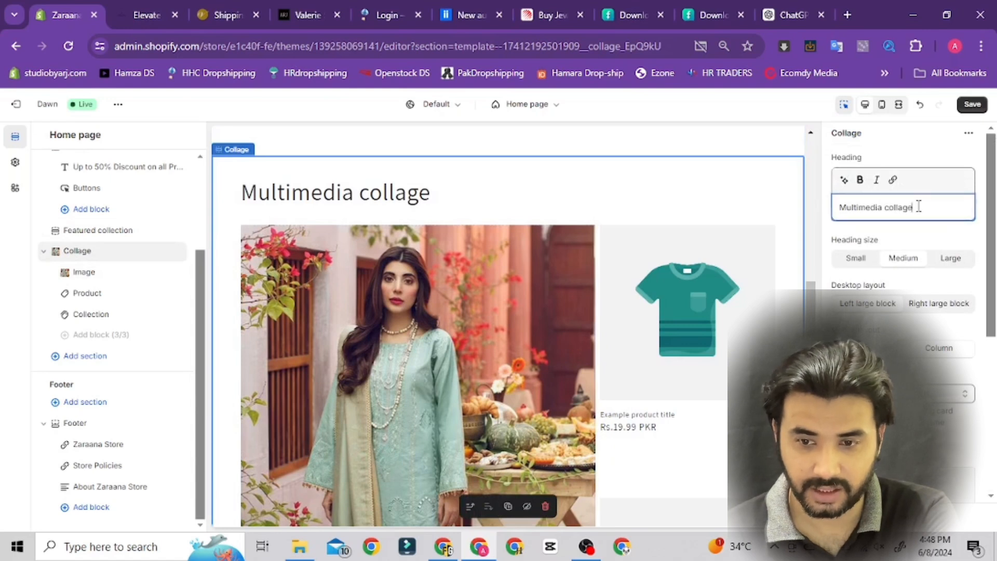
pyautogui.moveTo(917, 206); pyautogui.dragTo(792, 211)
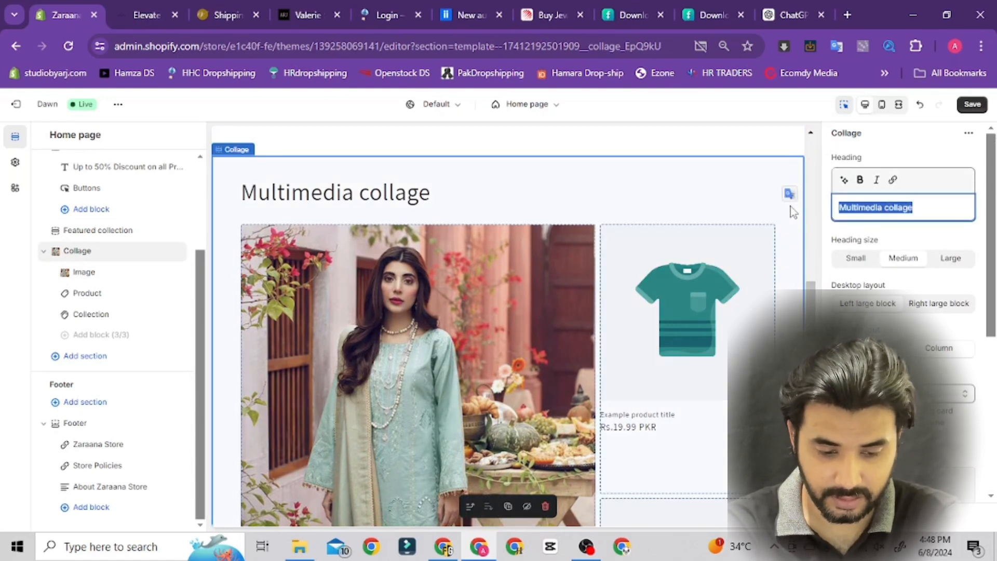
pyautogui.write('Za')
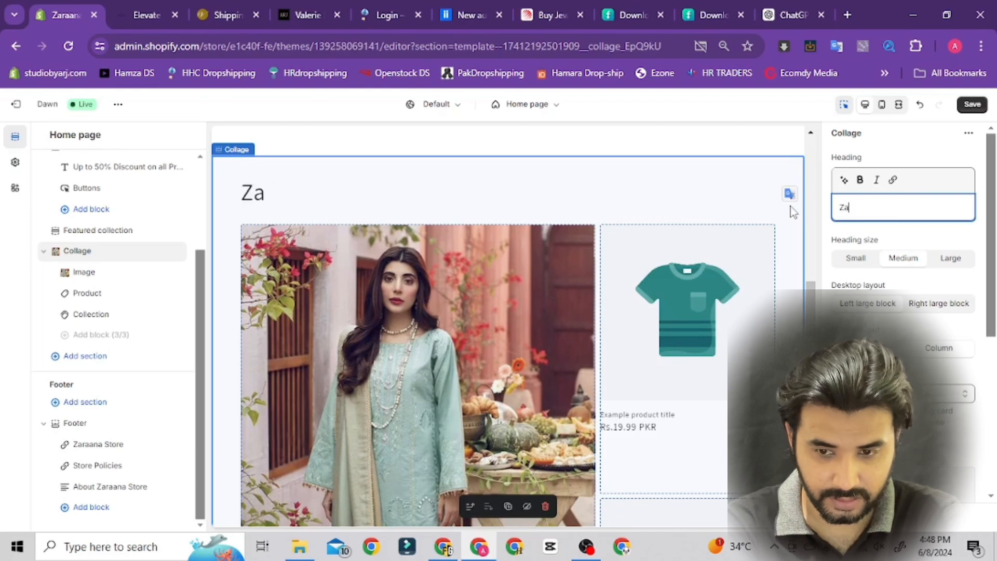
pyautogui.write('raana Cl')
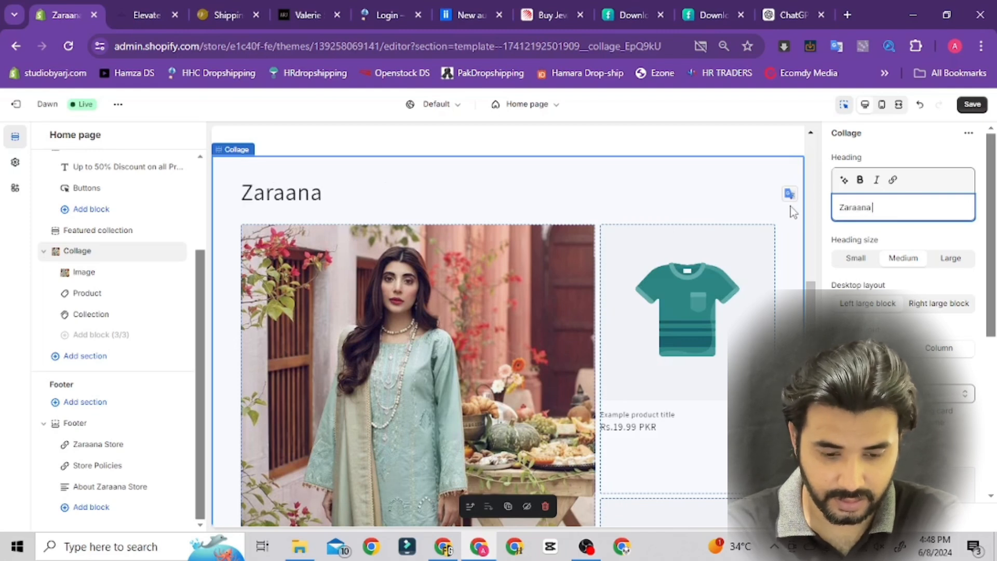
pyautogui.press('BackSpace')
pyautogui.press('BackSpace')
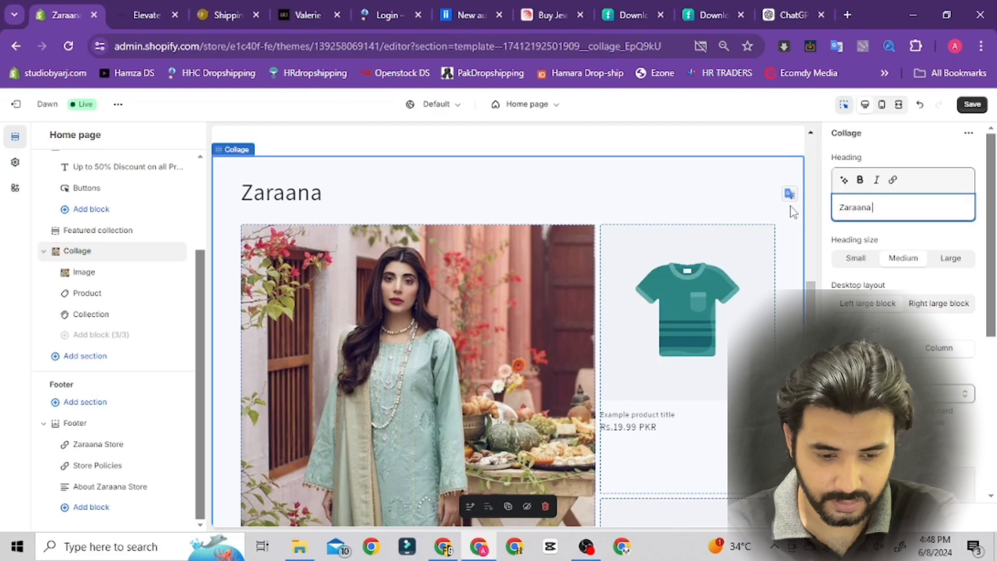
pyautogui.write('Women')
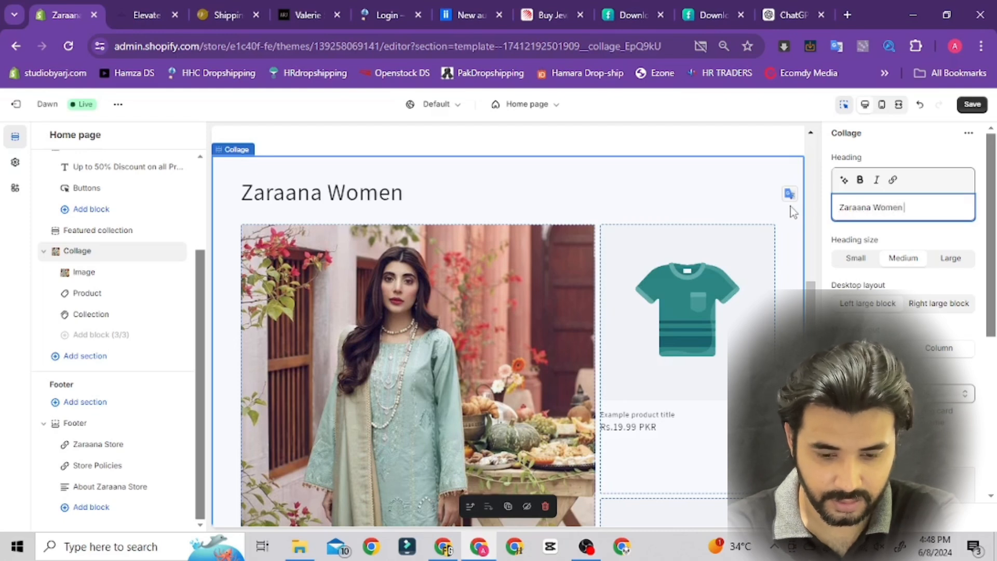
pyautogui.write(' Clothing')
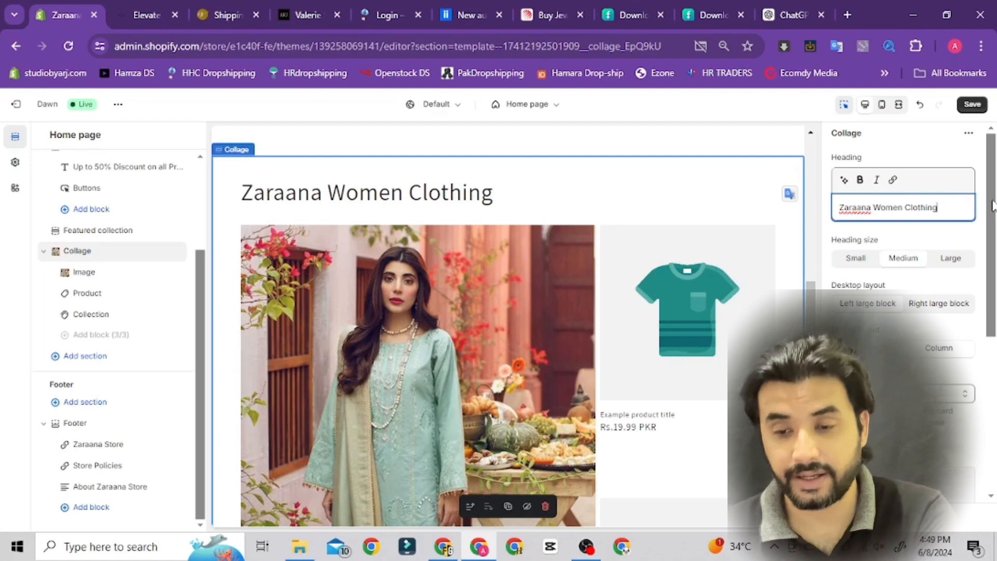
# Step: Review the Collage section's layout options and the settings of its Product and Collection blocks
pyautogui.moveTo(993, 206); pyautogui.dragTo(992, 226)
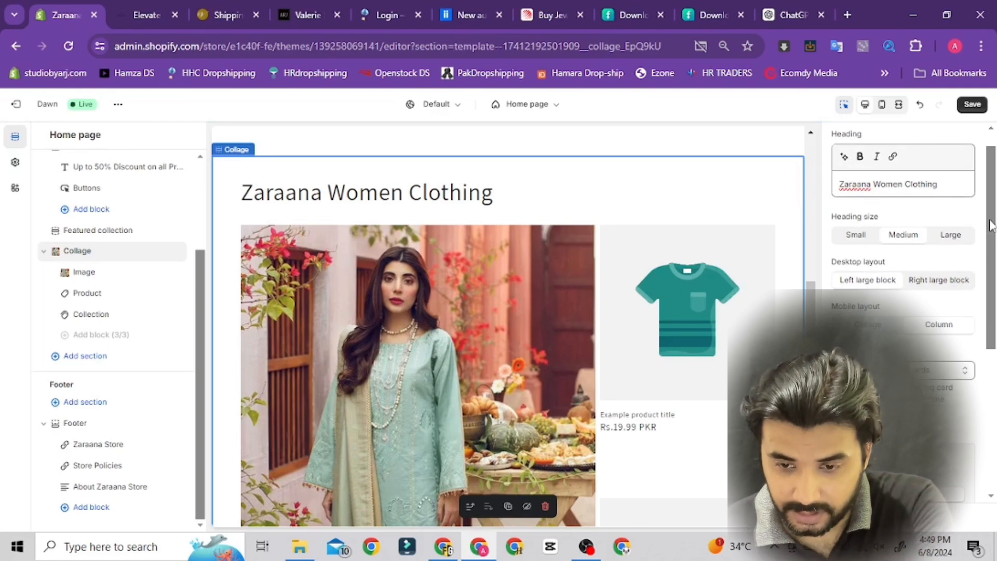
pyautogui.moveTo(990, 221); pyautogui.dragTo(990, 235)
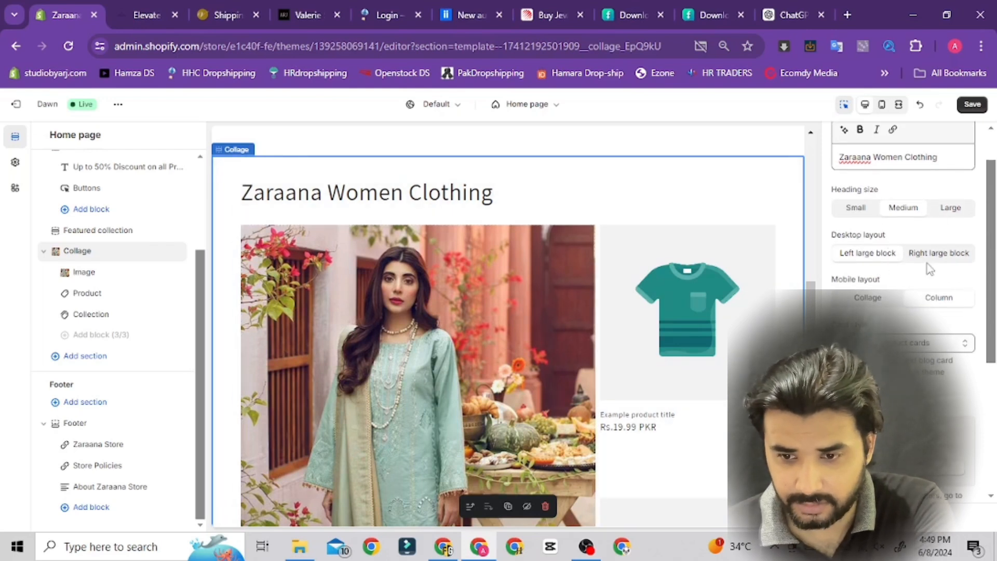
pyautogui.moveTo(992, 254); pyautogui.dragTo(994, 171)
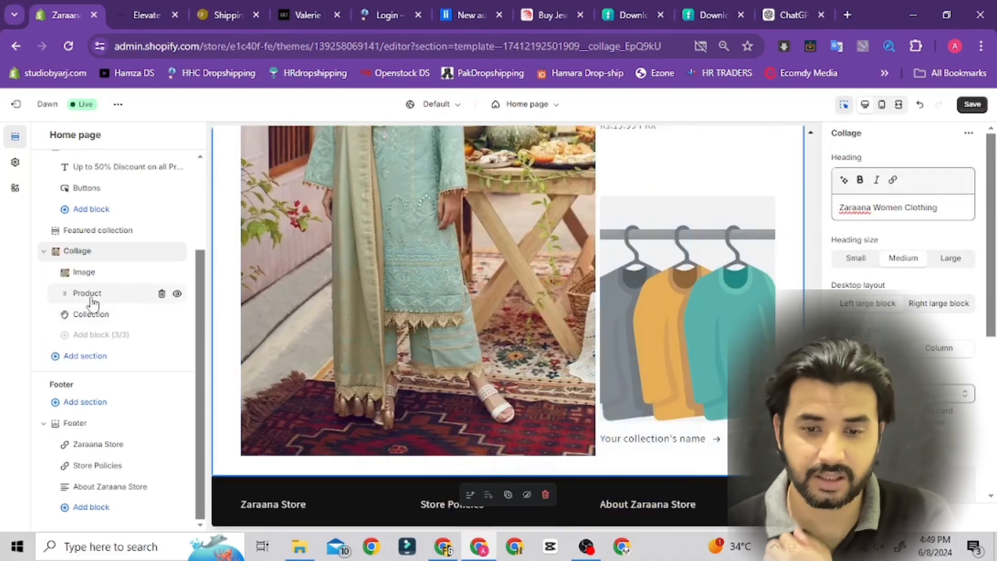
pyautogui.click(92, 302)
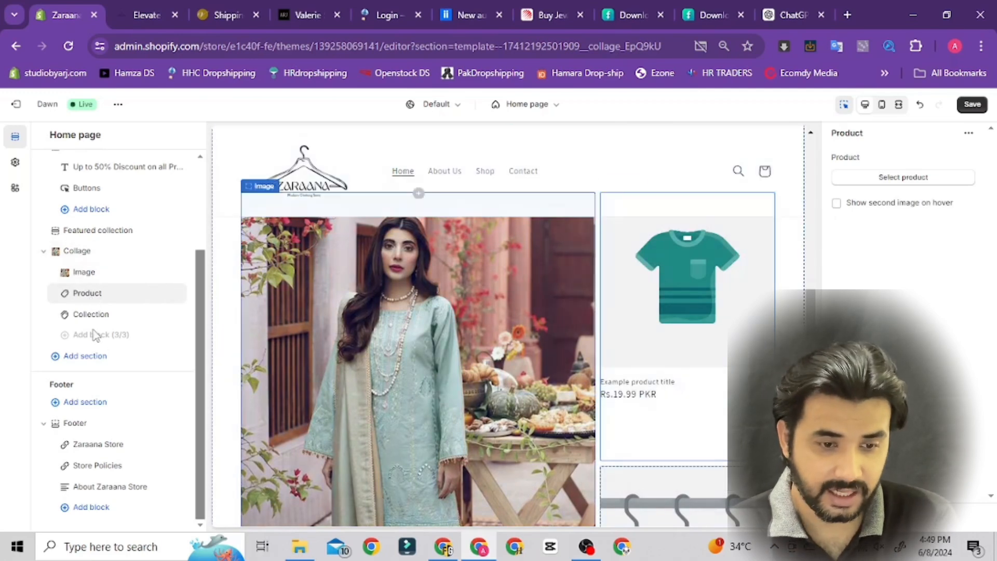
pyautogui.click(87, 317)
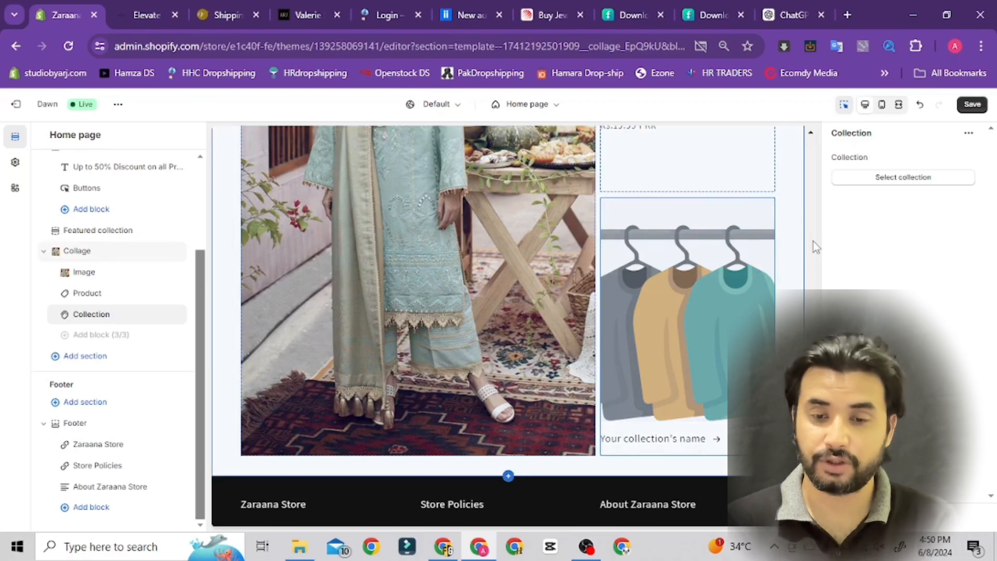
# Step: Save the theme, check the collage on the reloaded live storefront, and return to the theme editor
pyautogui.click(973, 106)
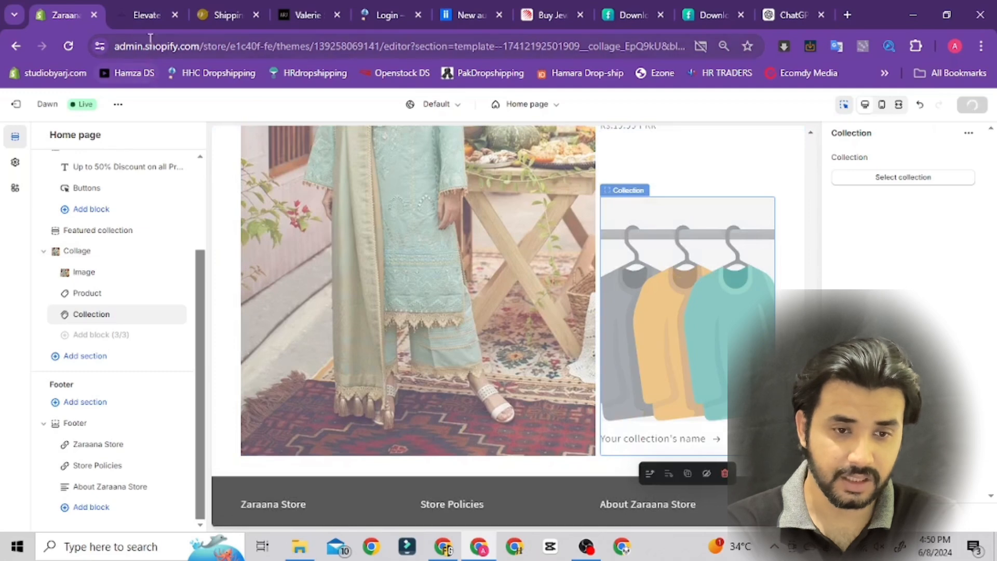
pyautogui.click(145, 16)
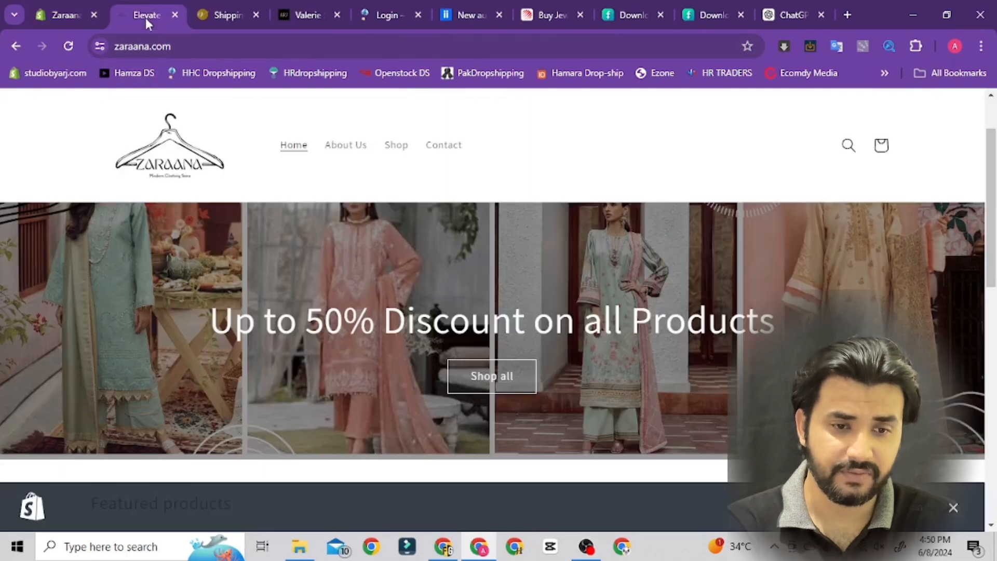
pyautogui.click(69, 46)
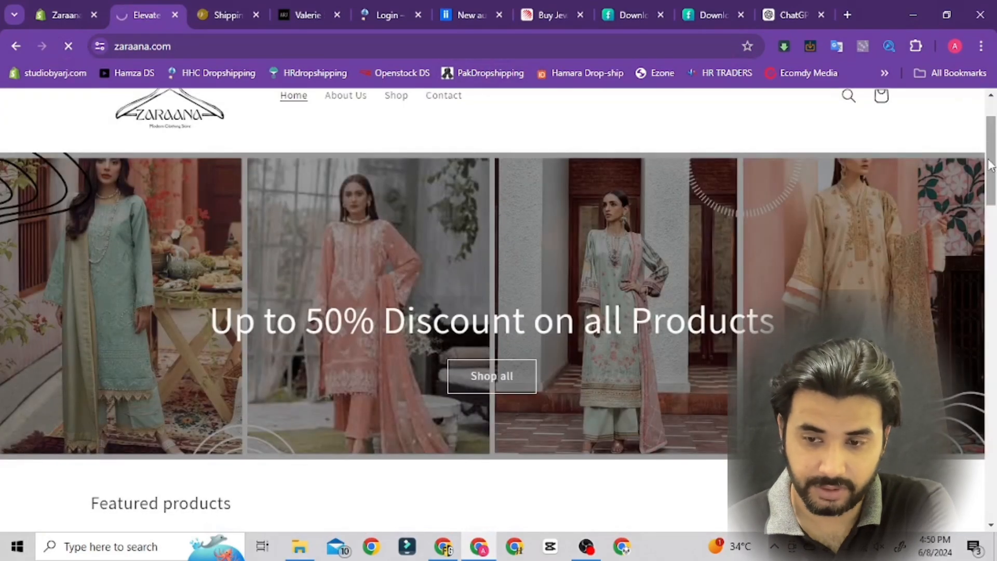
pyautogui.scroll(-3, 994, 165)
pyautogui.moveTo(995, 165); pyautogui.dragTo(994, 237)
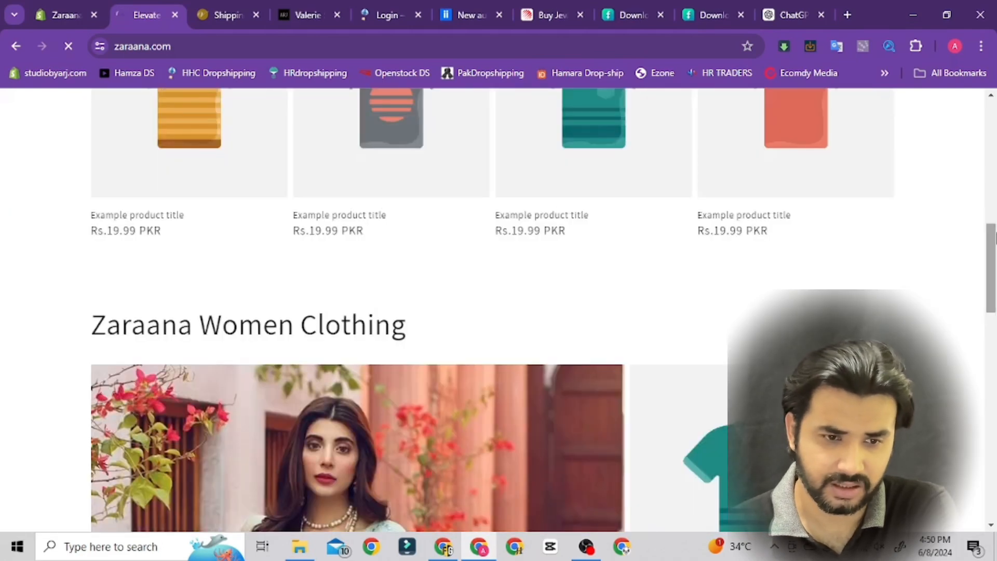
pyautogui.click(58, 18)
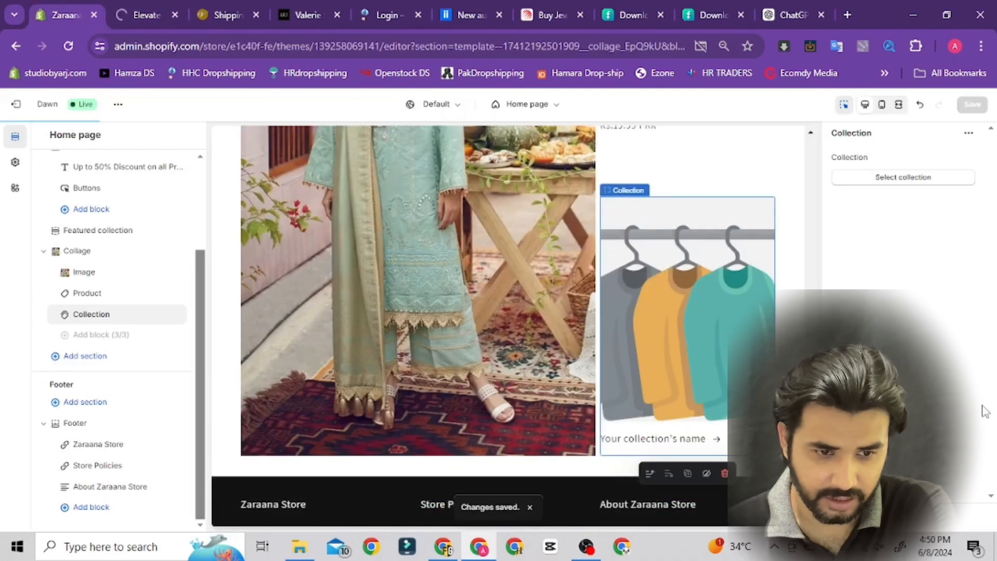
# Step: Set the Collage section's heading size to Small and save the theme
pyautogui.click(89, 252)
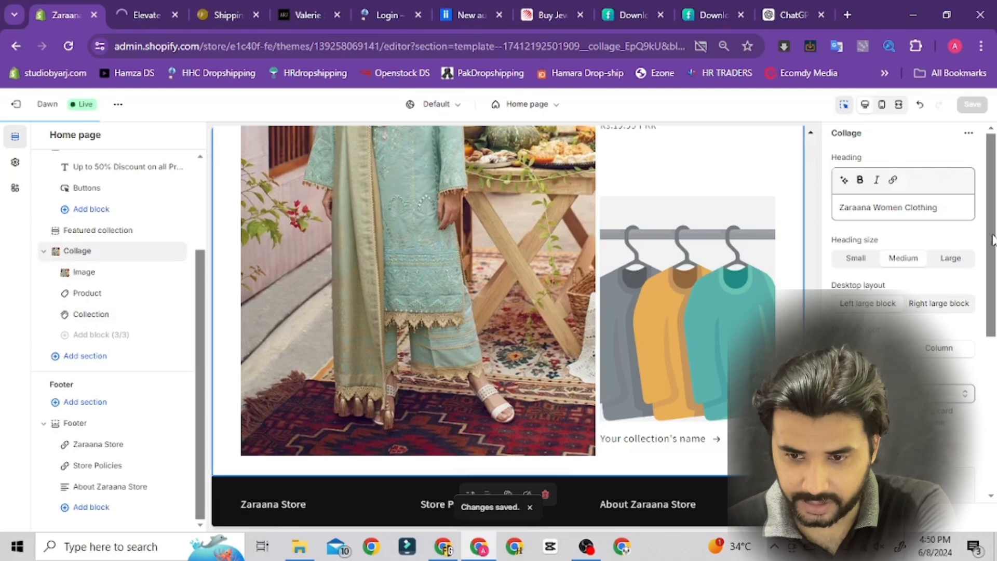
pyautogui.scroll(-1, 856, 220)
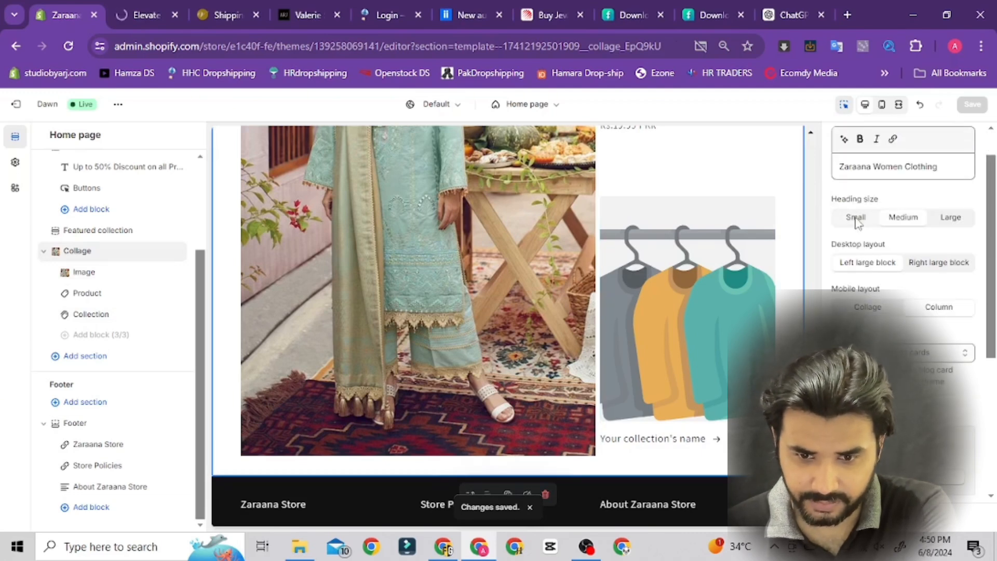
pyautogui.click(856, 217)
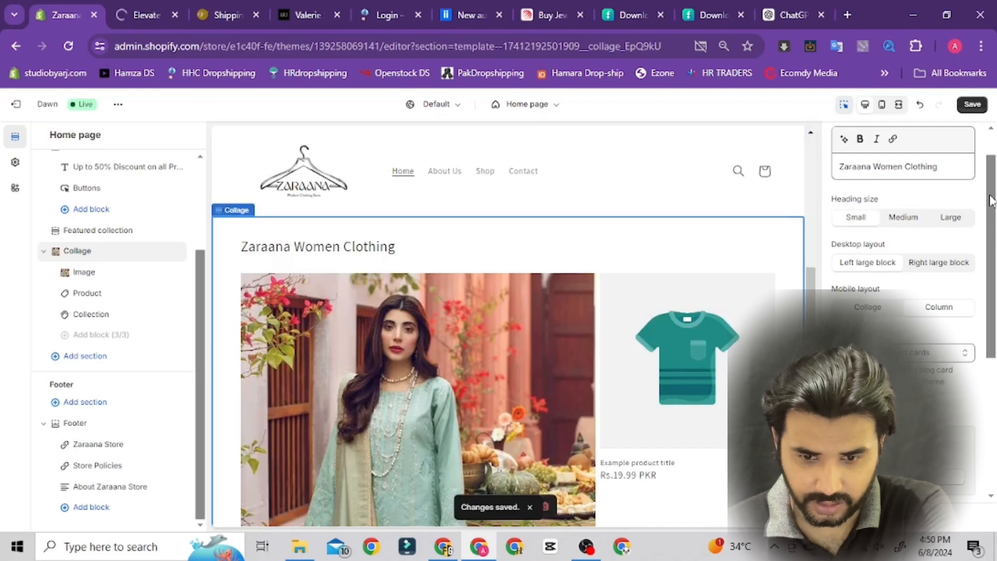
pyautogui.scroll(-3, 991, 200)
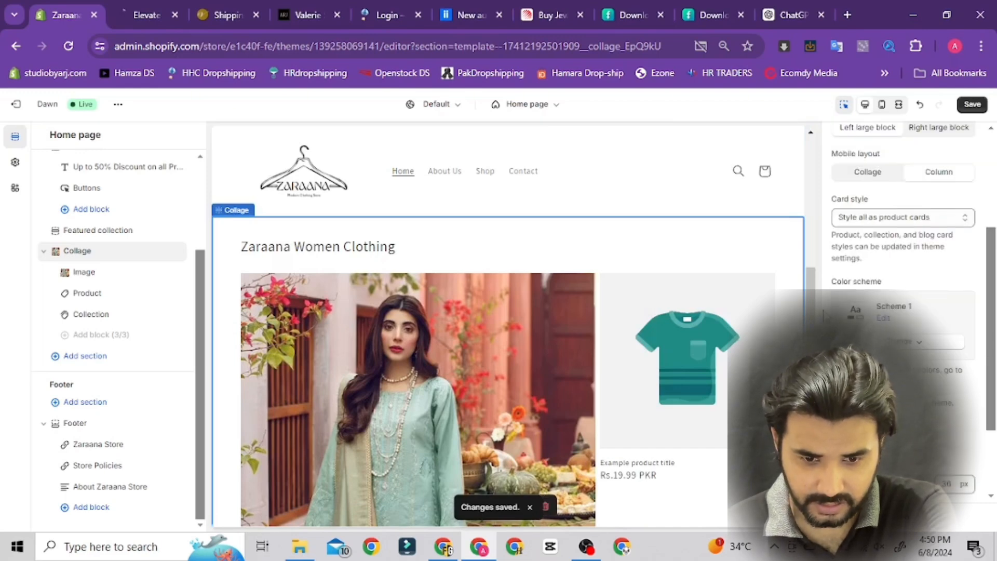
pyautogui.scroll(-5, 493, 326)
pyautogui.scroll(3, 508, 326)
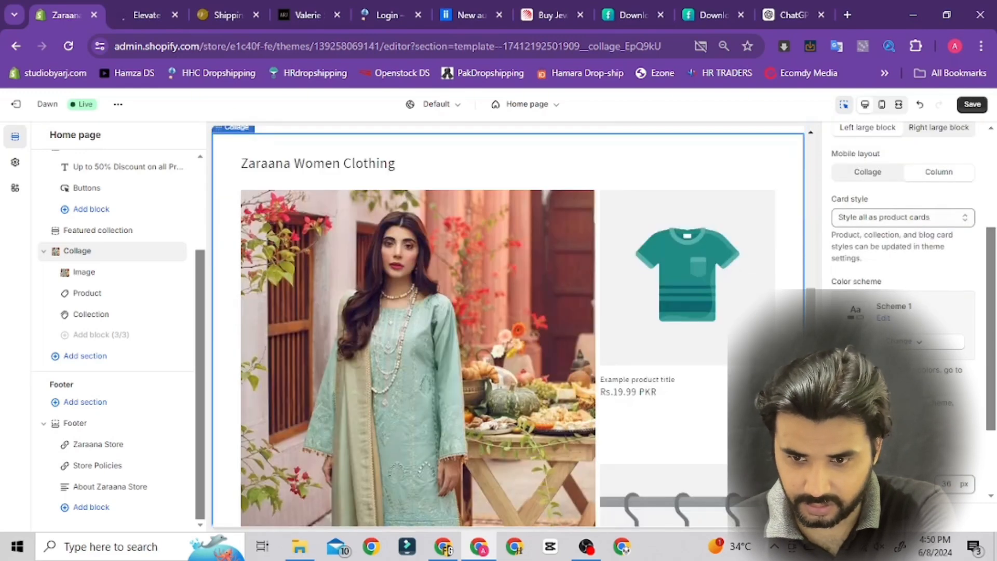
pyautogui.moveTo(990, 254)
pyautogui.mouseDown()
pyautogui.moveTo(992, 292)
pyautogui.moveTo(996, 186)
pyautogui.moveTo(992, 269)
pyautogui.mouseUp()
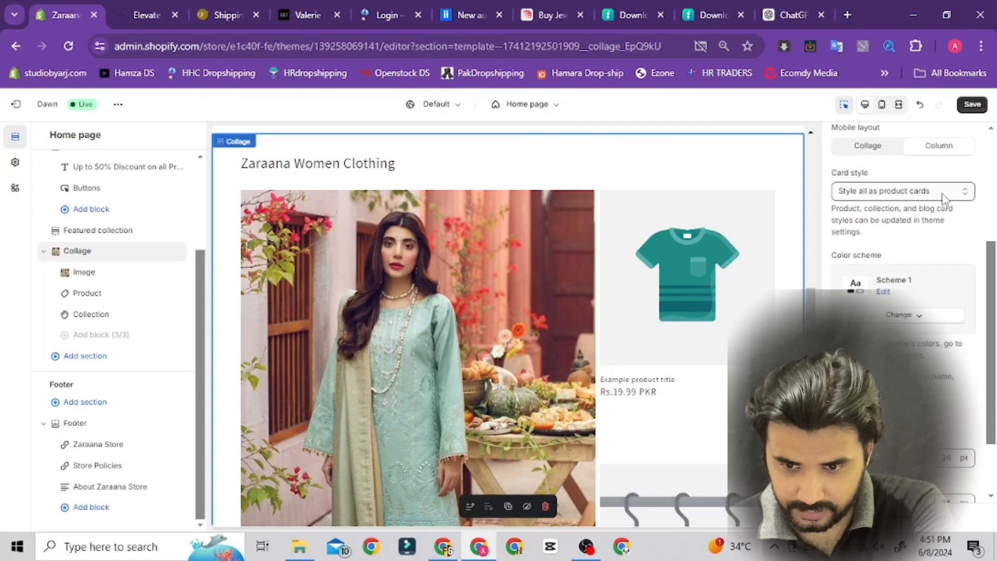
pyautogui.click(967, 105)
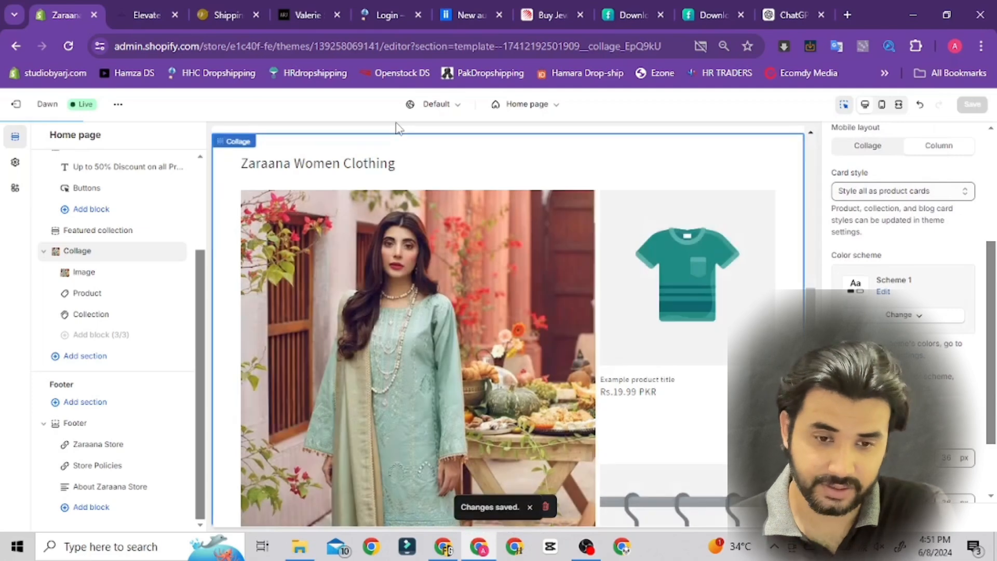
# Step: Reload the live storefront, check the size of the collage heading, and return to the theme editor
pyautogui.click(139, 20)
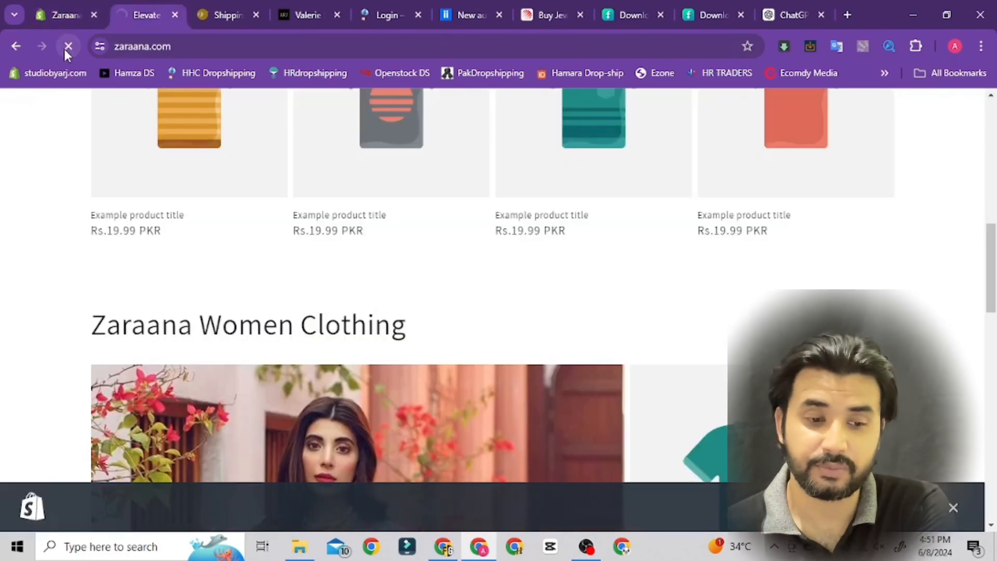
pyautogui.click(63, 47)
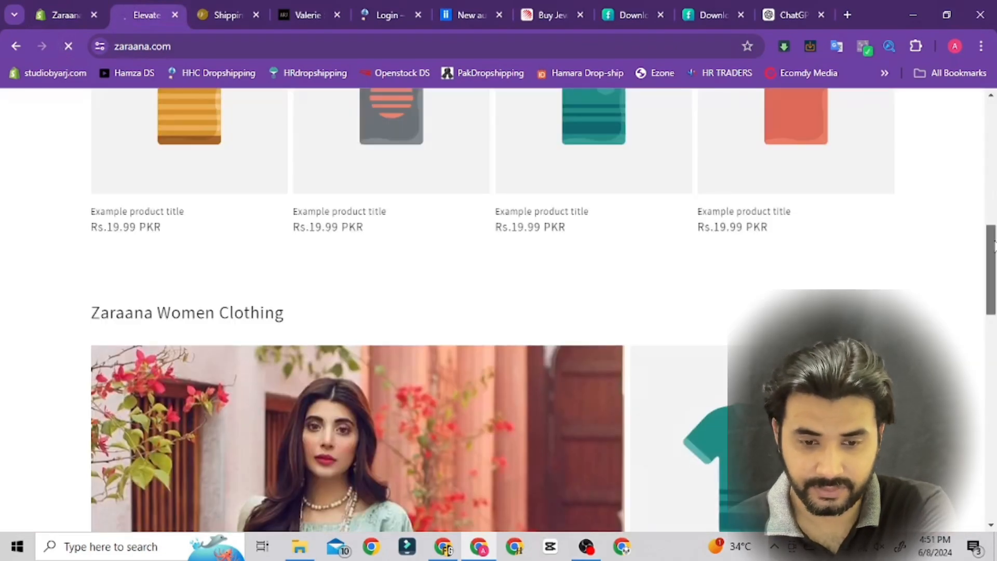
pyautogui.moveTo(991, 247)
pyautogui.mouseDown()
pyautogui.moveTo(979, 376)
pyautogui.moveTo(990, 246)
pyautogui.mouseUp()
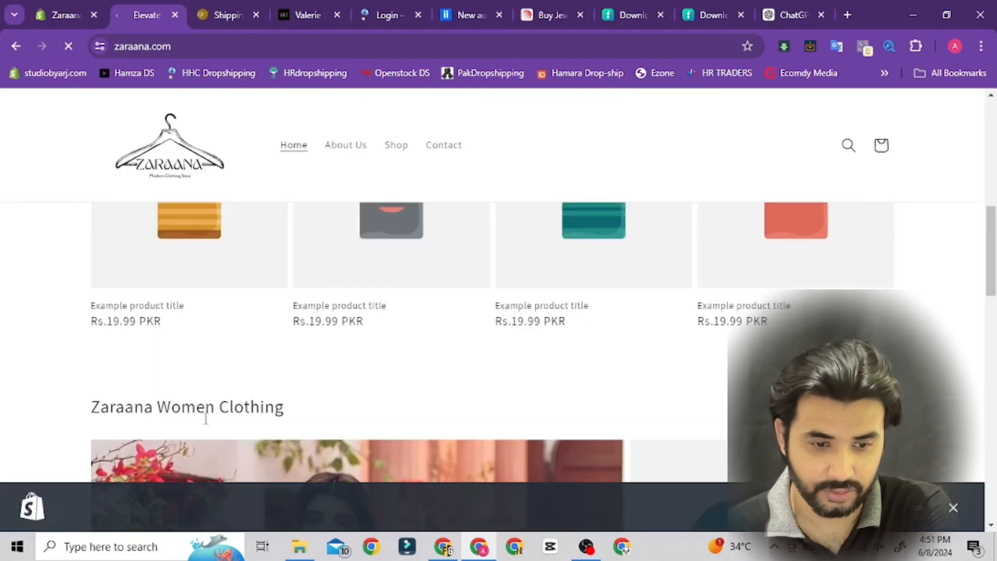
pyautogui.click(61, 7)
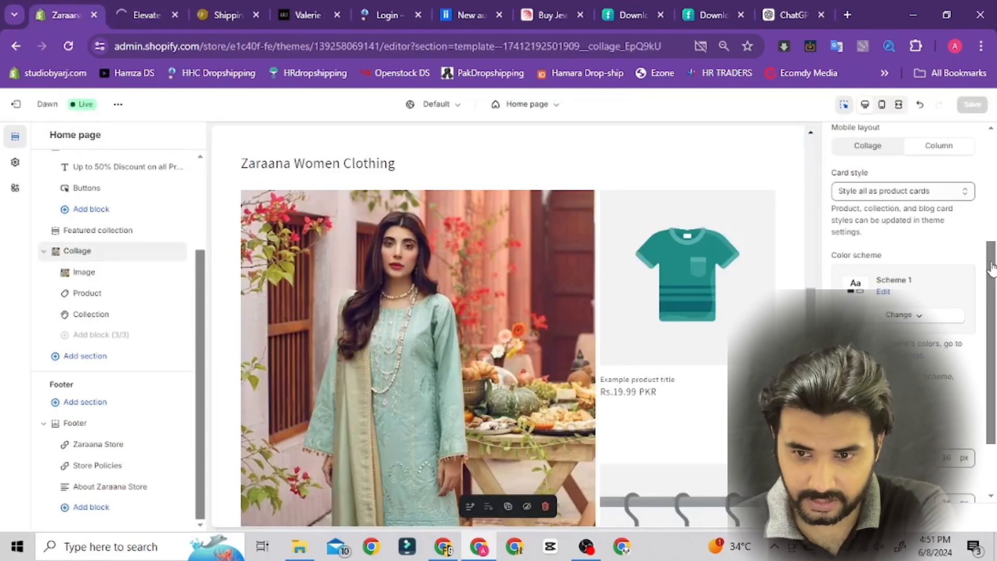
# Step: Set the Collage section's heading size to Medium and save the theme
pyautogui.moveTo(991, 268); pyautogui.dragTo(991, 205)
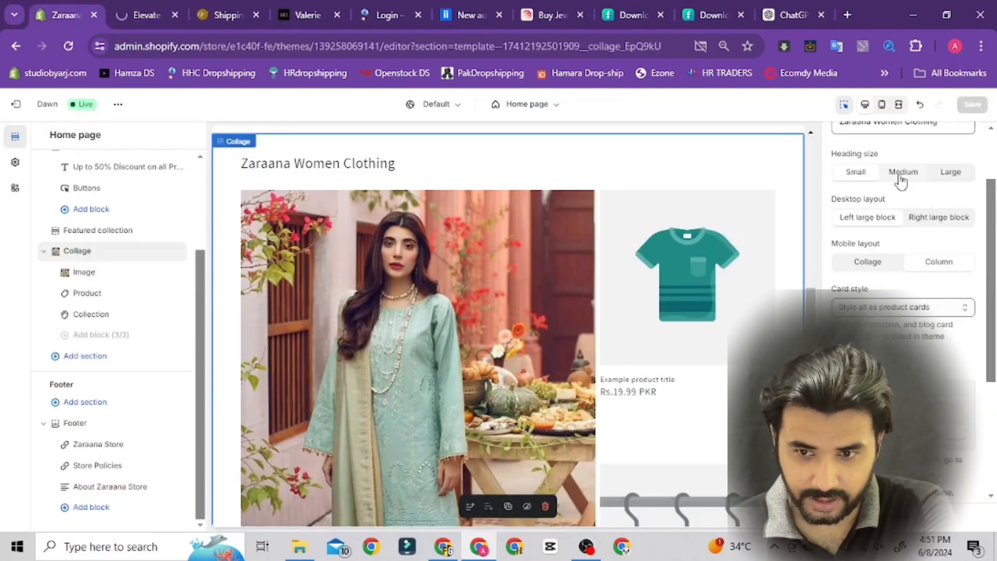
pyautogui.click(902, 173)
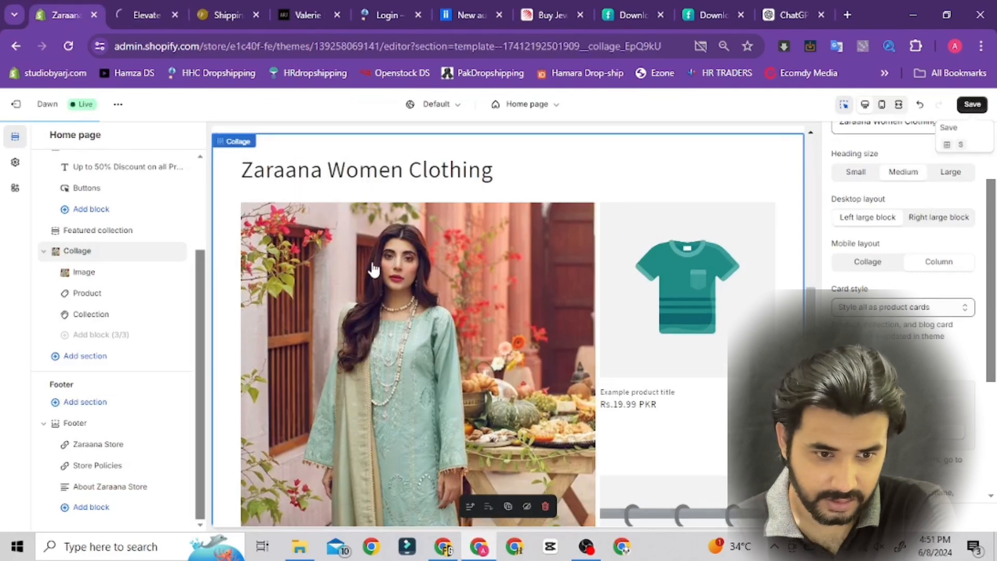
pyautogui.hotkey('ctrl', 's')
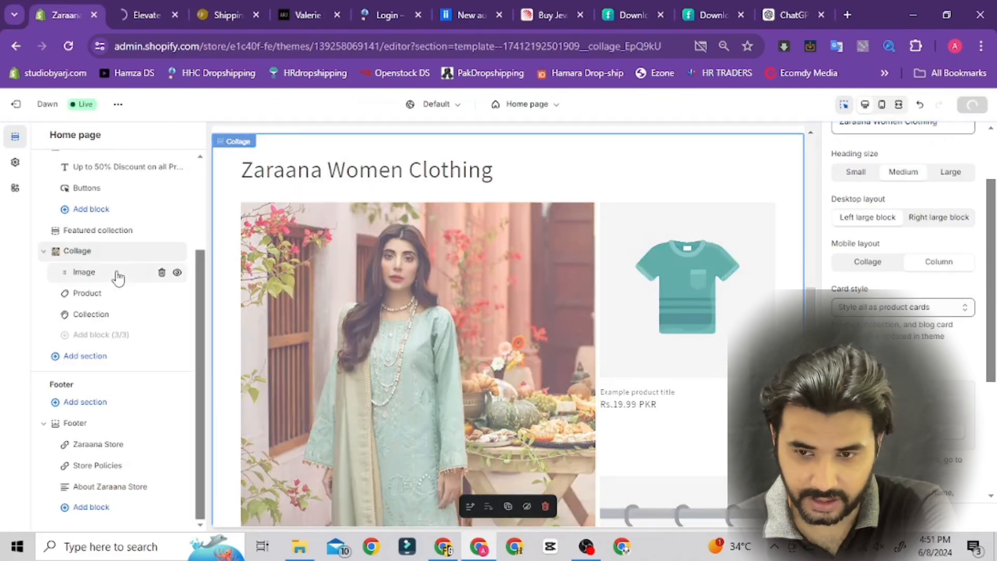
# Step: Open the Collage section's Image block and review its picture and the neighbouring blocks in the preview
pyautogui.click(118, 275)
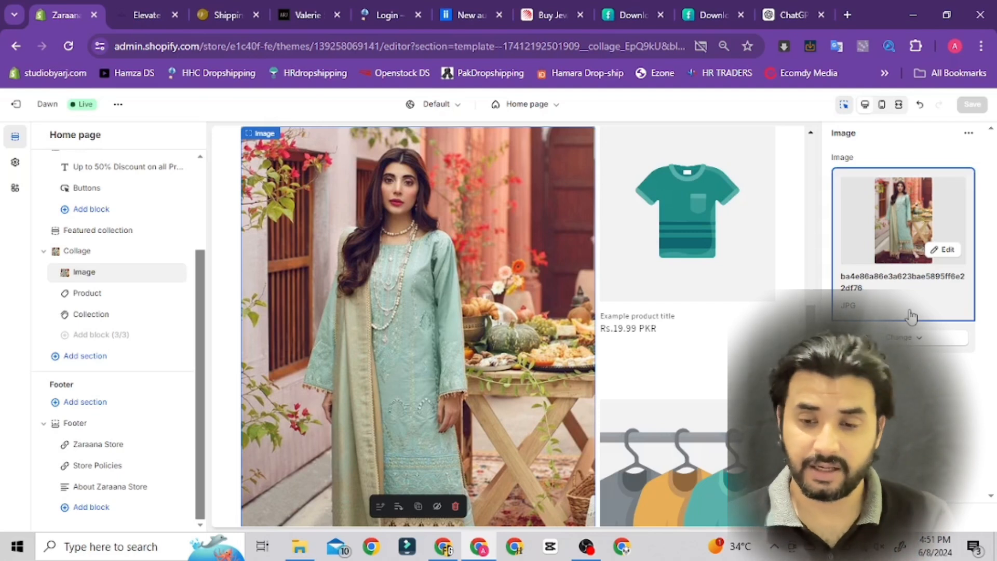
pyautogui.scroll(-4, 415, 328)
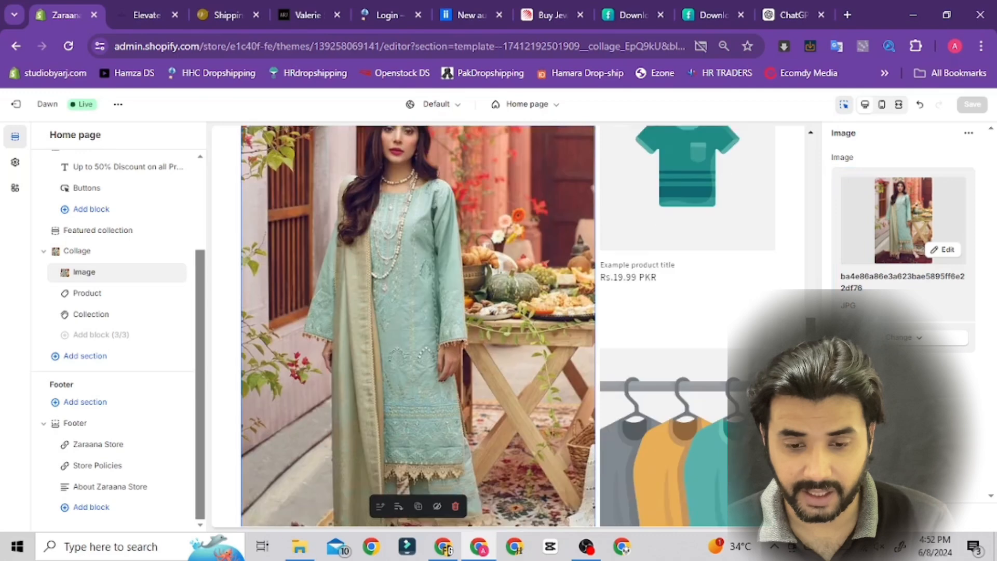
pyautogui.scroll(-1, 415, 327)
pyautogui.scroll(5, 415, 328)
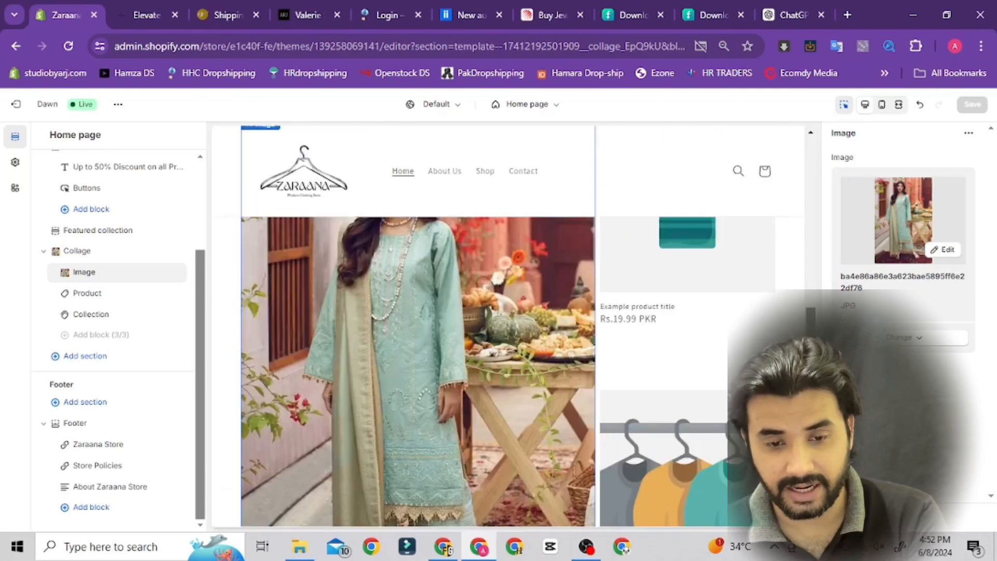
pyautogui.scroll(-5, 416, 327)
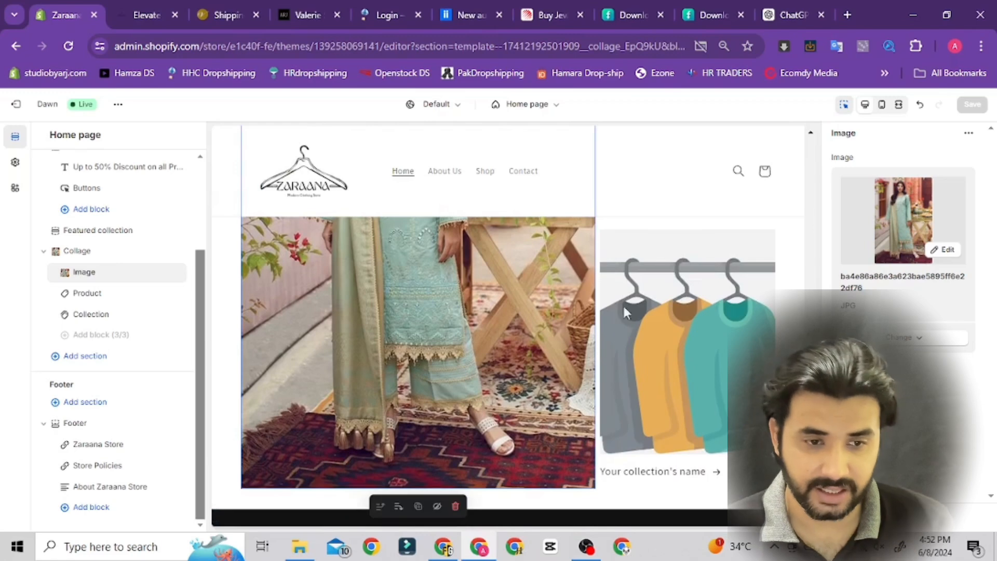
# Step: Look over the live storefront's home page from the collage up to the banner, and return to the theme editor
pyautogui.click(138, 21)
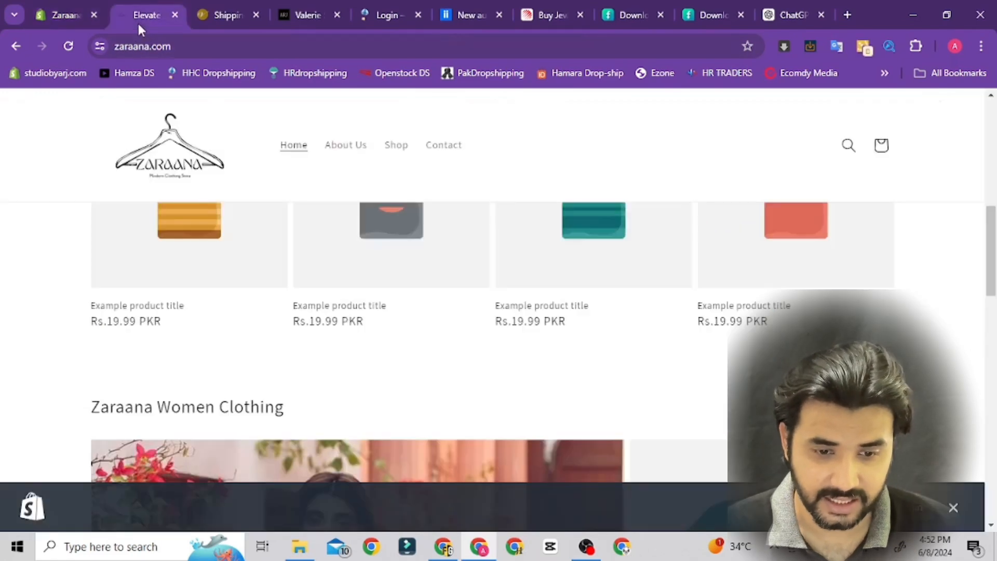
pyautogui.moveTo(991, 236); pyautogui.dragTo(960, 107)
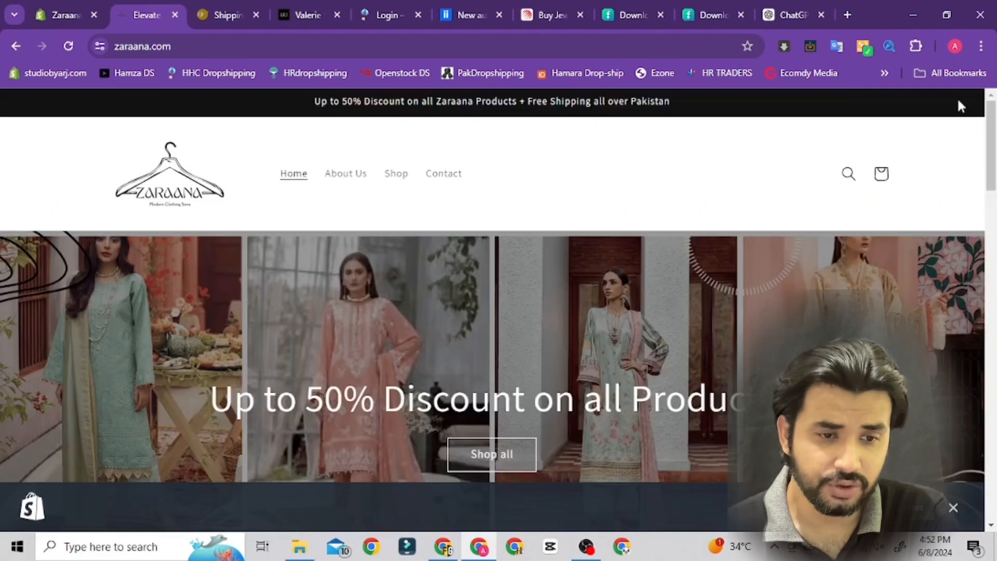
pyautogui.click(46, 18)
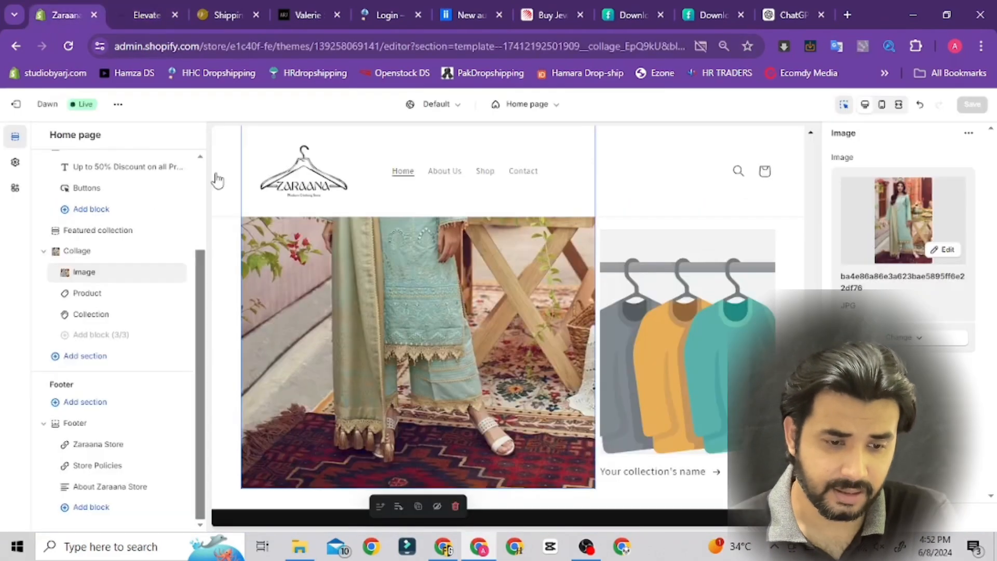
# Step: Add a Collection list section below the Collage section and check its placement in the preview
pyautogui.click(85, 358)
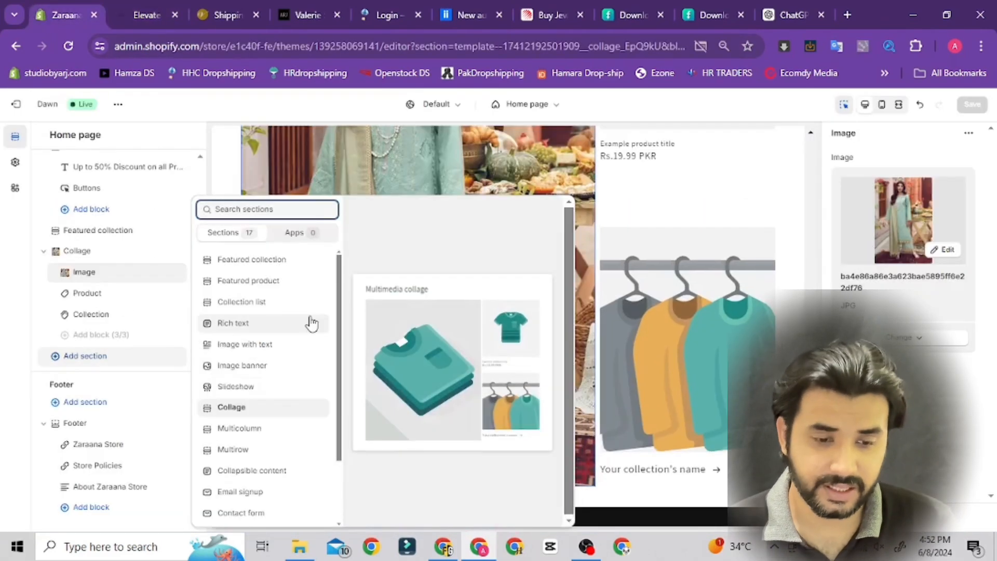
pyautogui.click(274, 305)
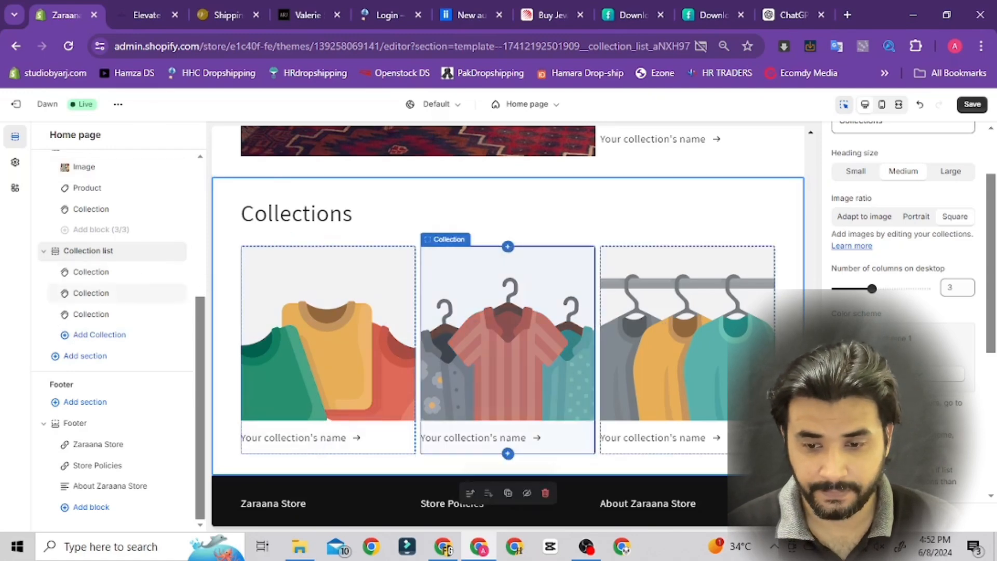
pyautogui.scroll(4, 508, 332)
pyautogui.moveTo(810, 372)
pyautogui.mouseDown()
pyautogui.moveTo(803, 207)
pyautogui.moveTo(809, 358)
pyautogui.mouseUp()
pyautogui.scroll(-2, 508, 332)
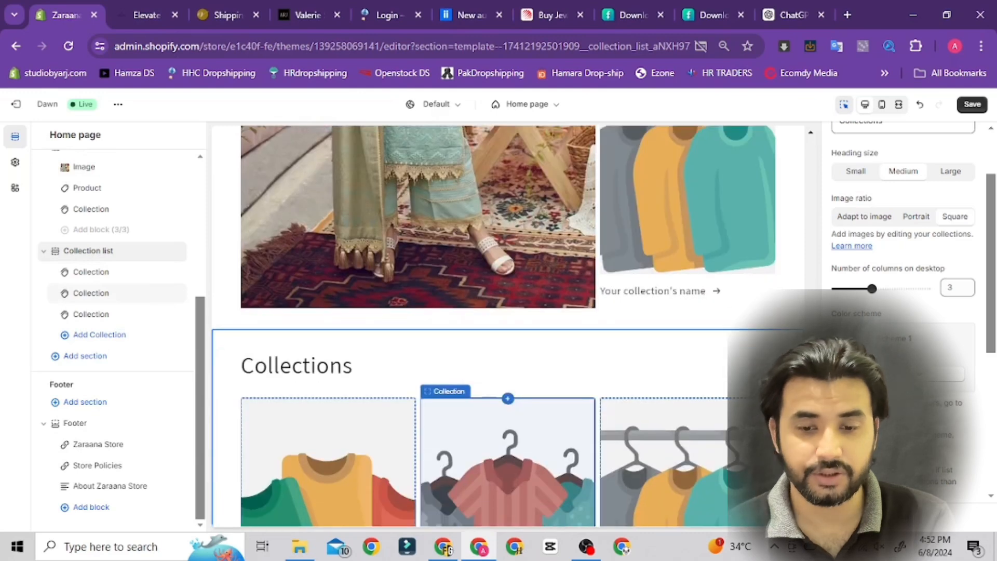
pyautogui.scroll(-3, 507, 333)
pyautogui.scroll(1, 508, 332)
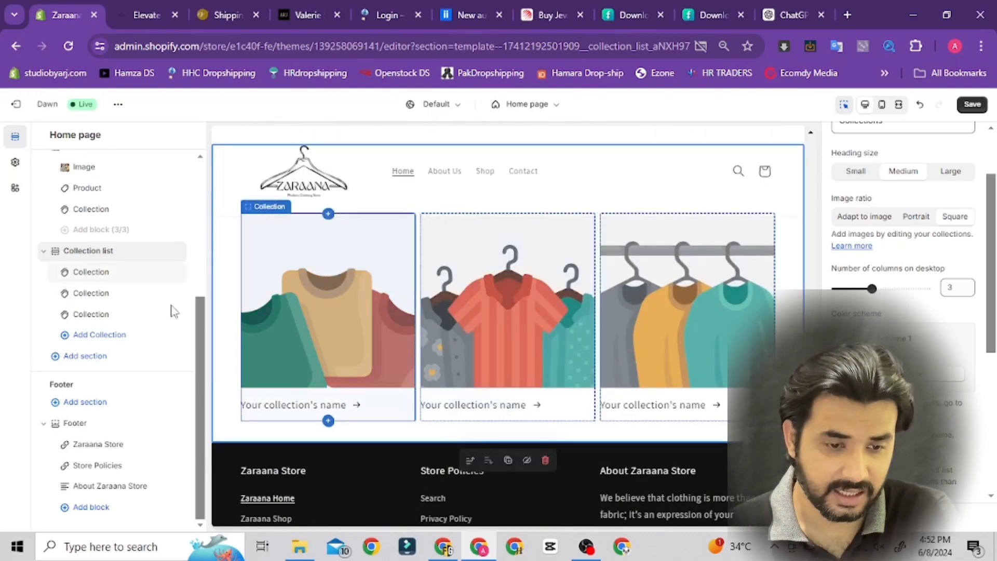
# Step: Add a Featured collection section below the Collection list and save the theme
pyautogui.click(83, 355)
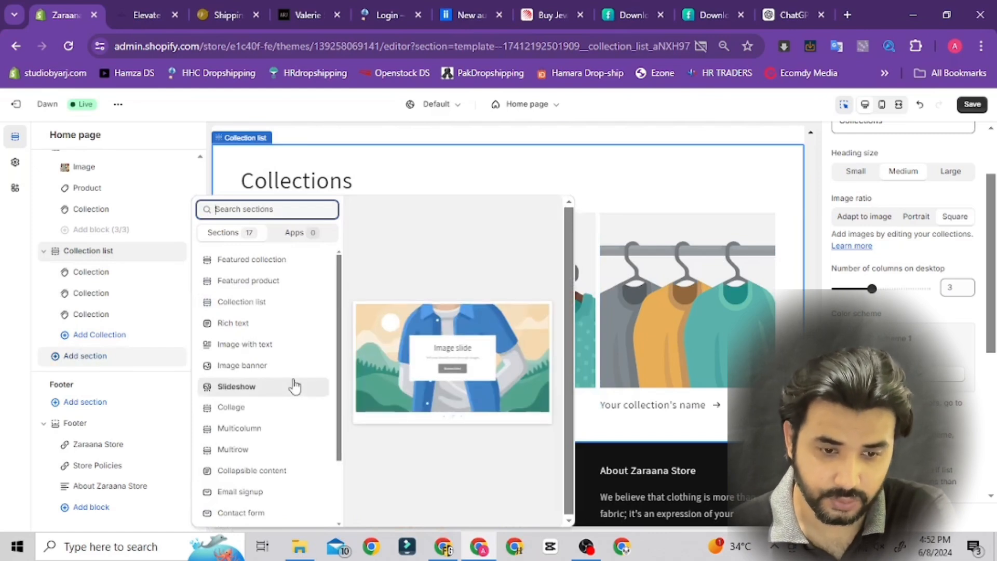
pyautogui.click(298, 268)
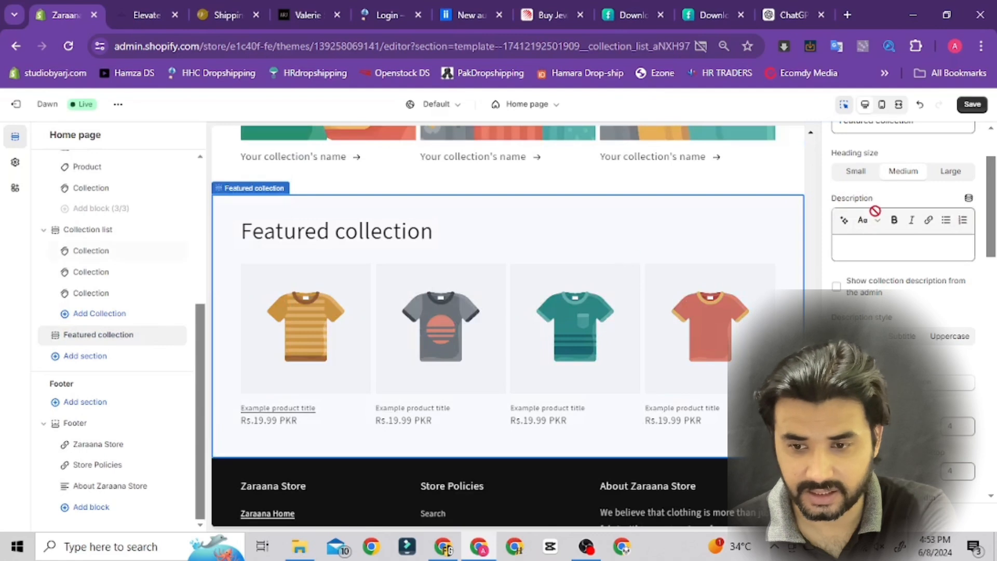
pyautogui.moveTo(991, 220); pyautogui.dragTo(995, 172)
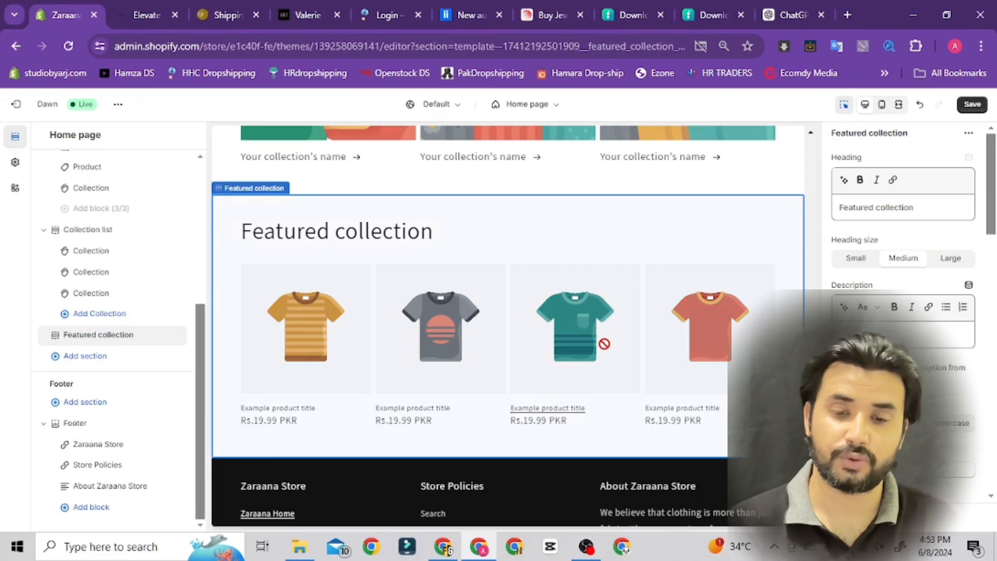
pyautogui.click(971, 105)
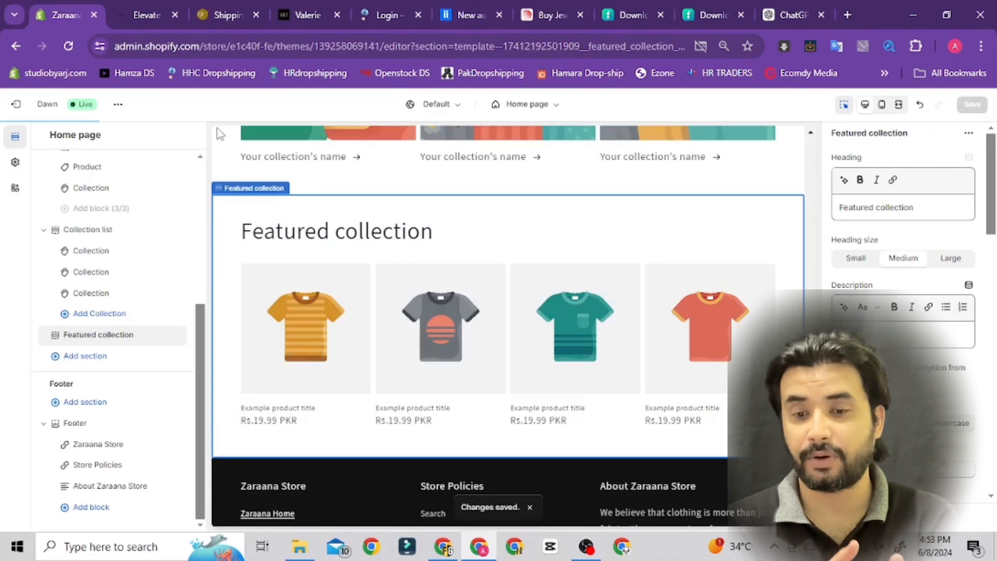
# Step: Check the Collection list and Featured collection sections on the live storefront, and return to the theme editor
pyautogui.click(139, 16)
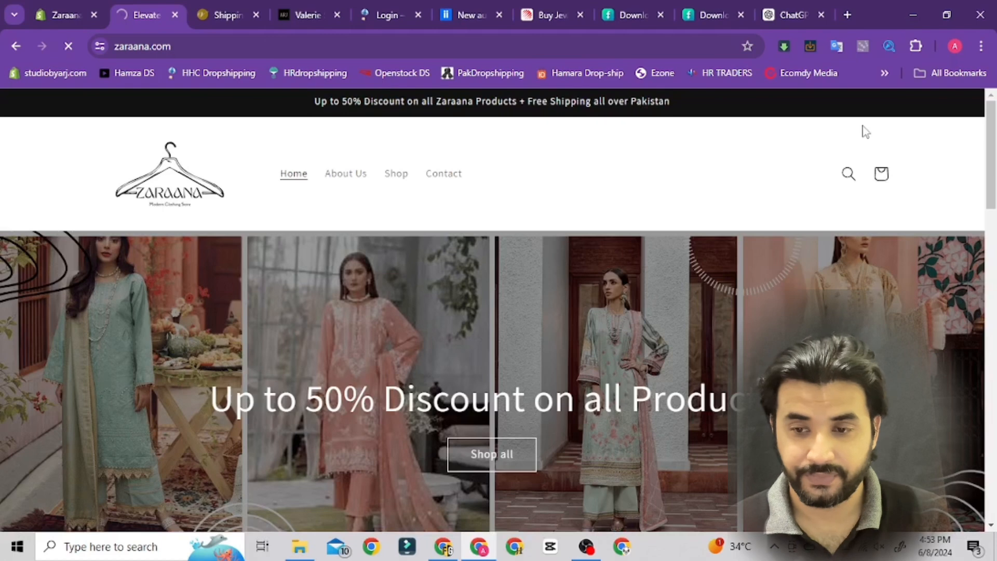
pyautogui.moveTo(994, 129); pyautogui.dragTo(986, 460)
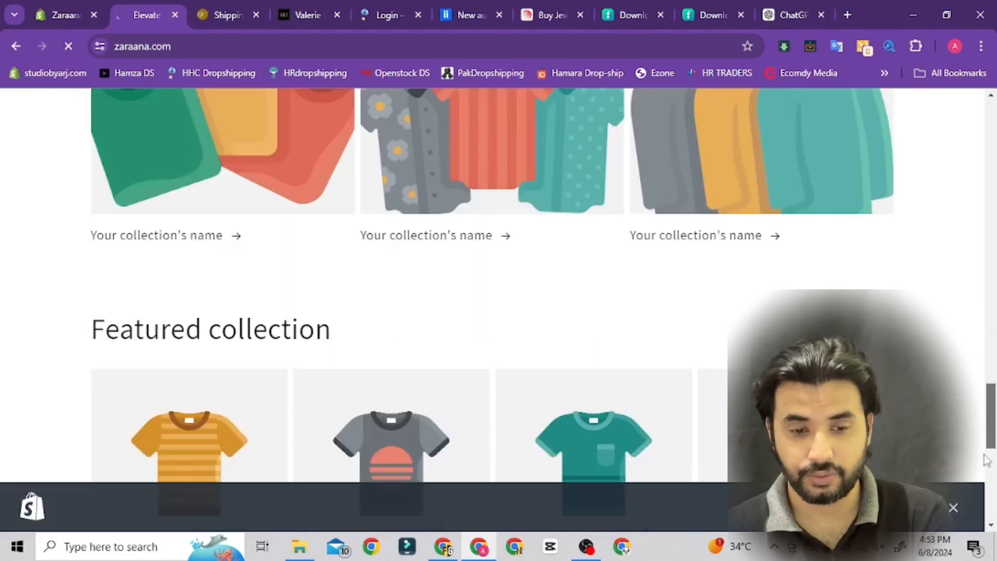
pyautogui.moveTo(993, 418); pyautogui.dragTo(995, 451)
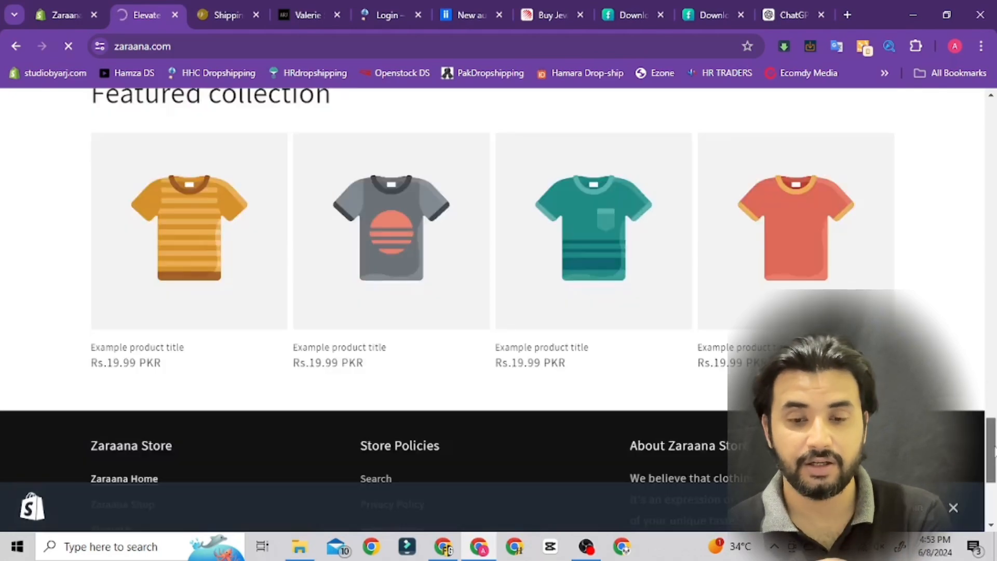
pyautogui.moveTo(995, 450); pyautogui.dragTo(994, 88)
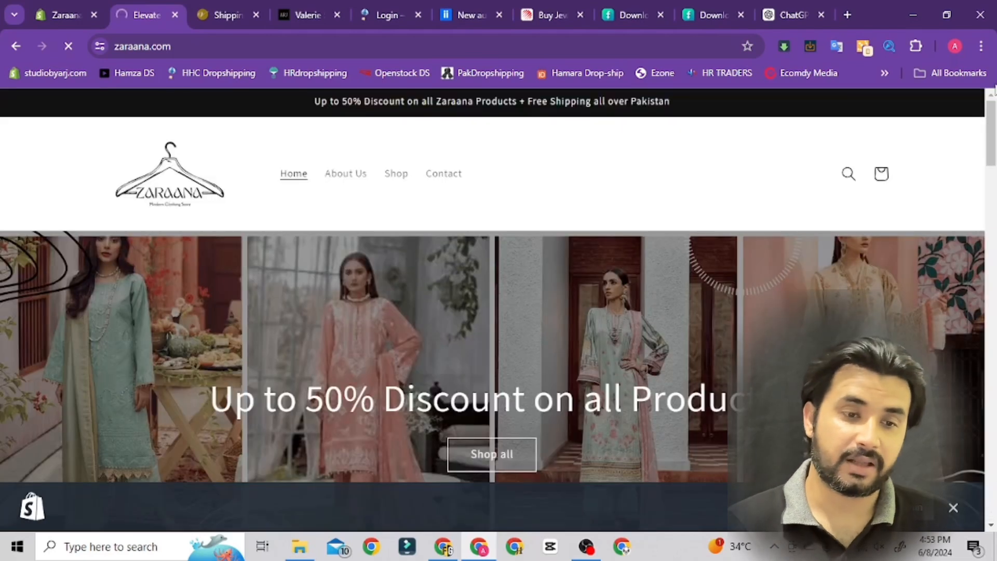
pyautogui.click(70, 15)
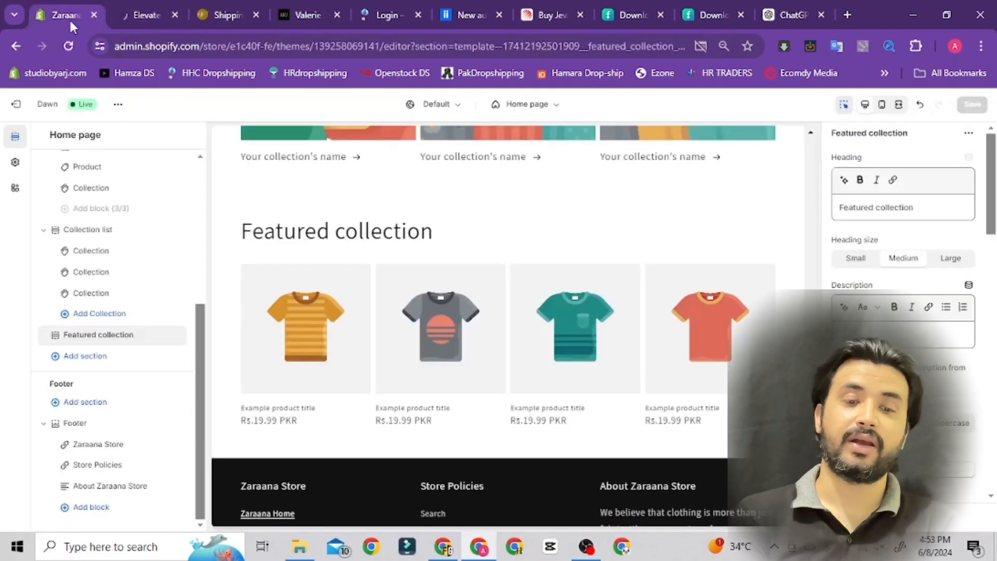